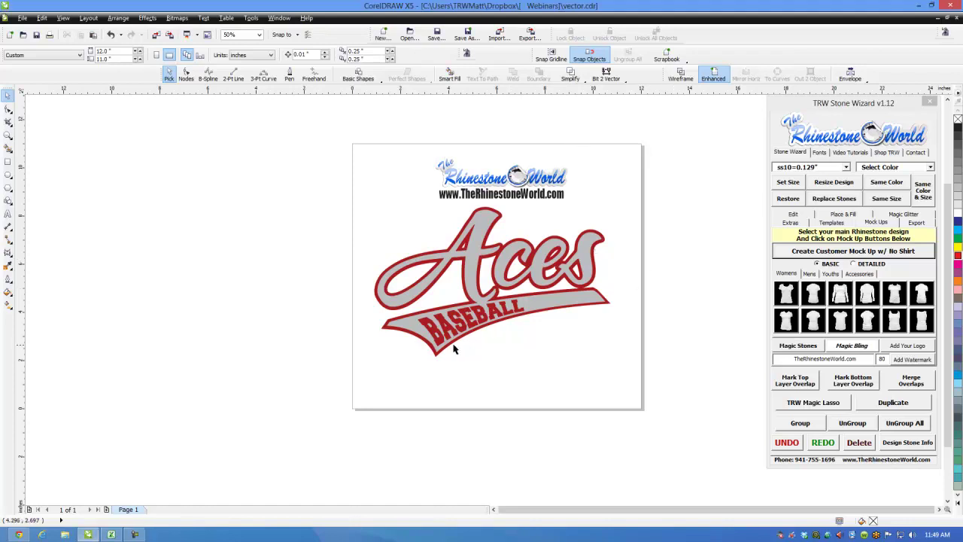
- Move the BASEBALL lettering out of the logo, then undo that move
scroll(434, 333, "up", 2)
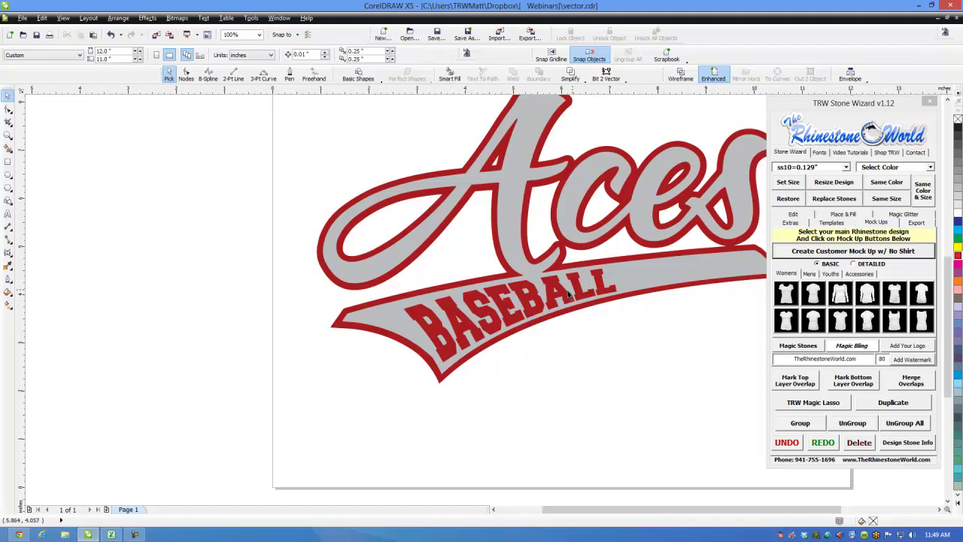
scroll(505, 322, "down", 2)
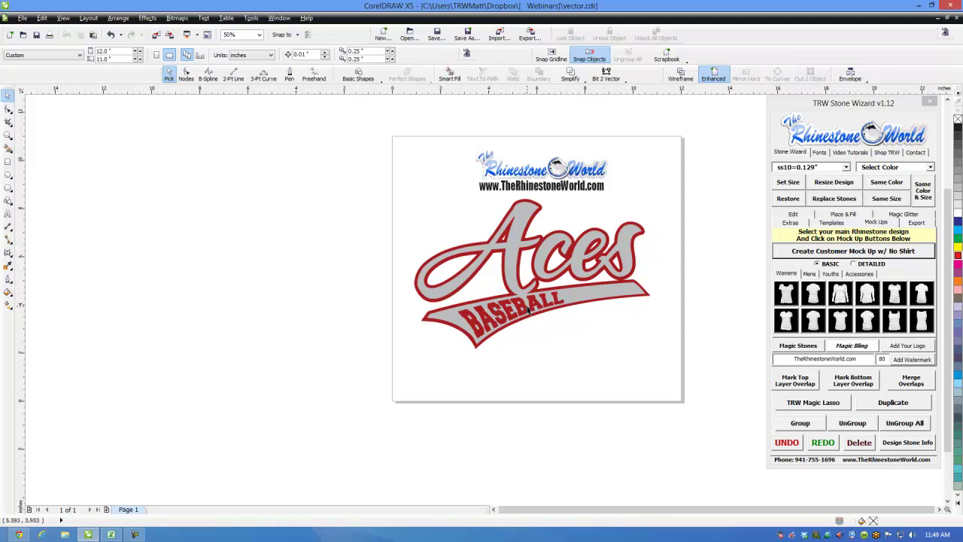
scroll(529, 309, "up", 2)
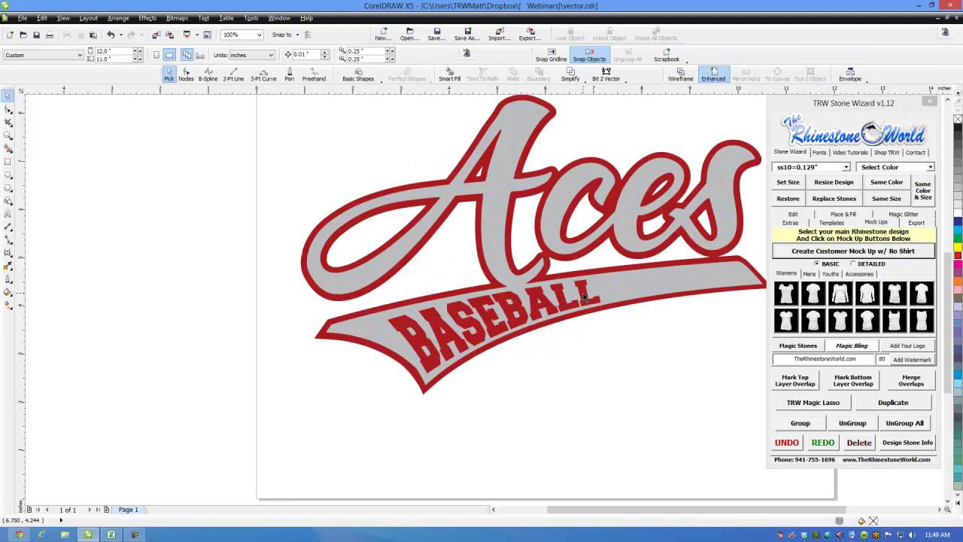
scroll(556, 307, "down", 2)
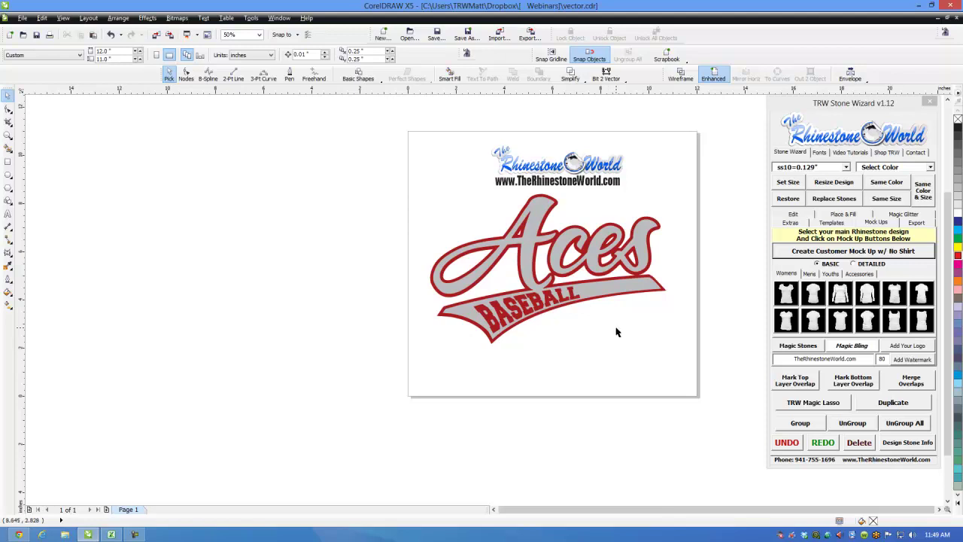
left_click(539, 309)
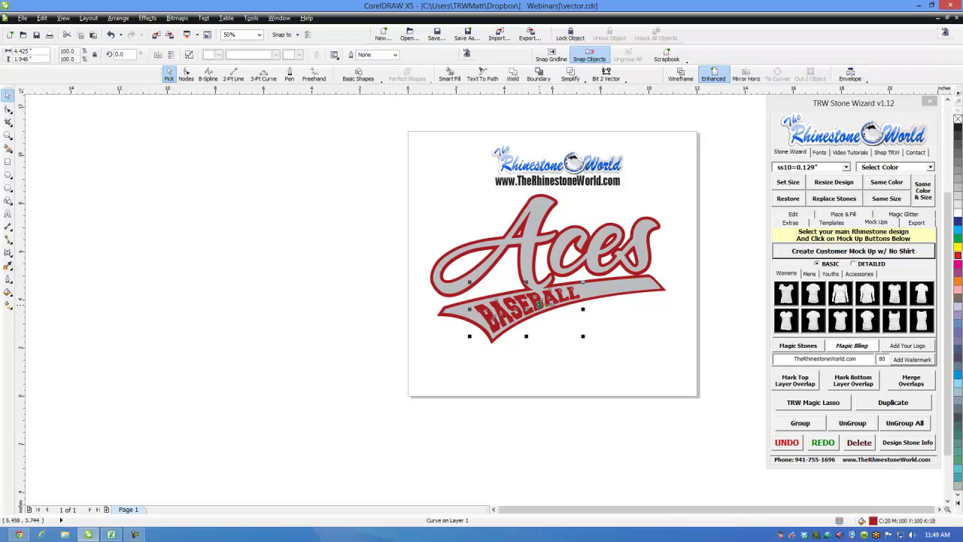
left_click_drag(540, 304, 332, 302)
left_click(415, 371)
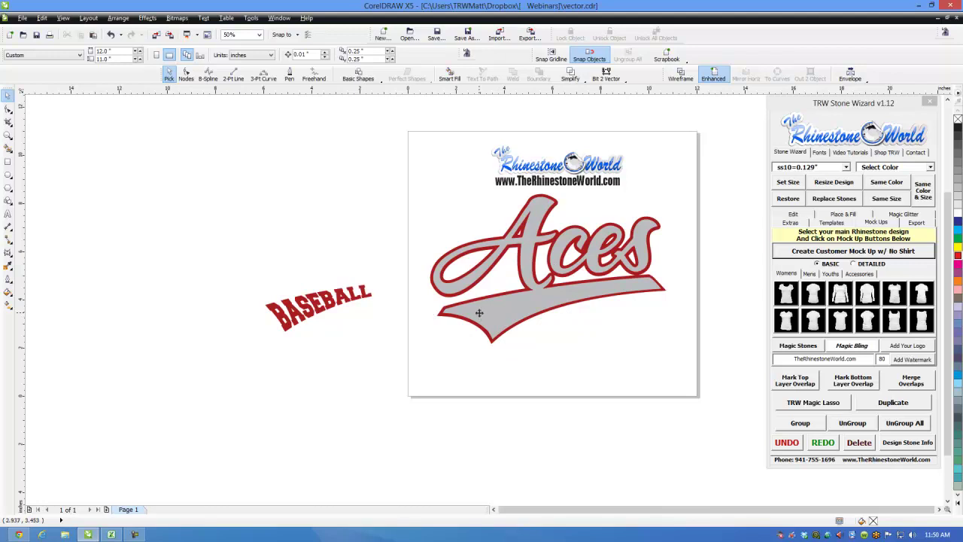
key("ctrl+z")
- Drop a copy of the whole Aces logo left of the page and delete BASEBALL from the original
left_click(599, 357)
left_click_drag(675, 194, 391, 372)
left_click_drag(570, 266, 304, 277)
left_click(515, 310)
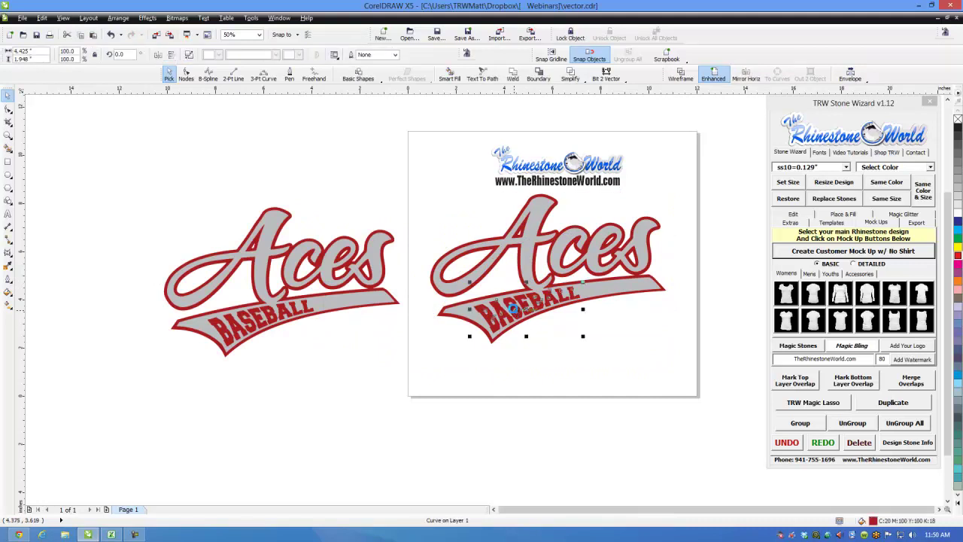
key("Delete")
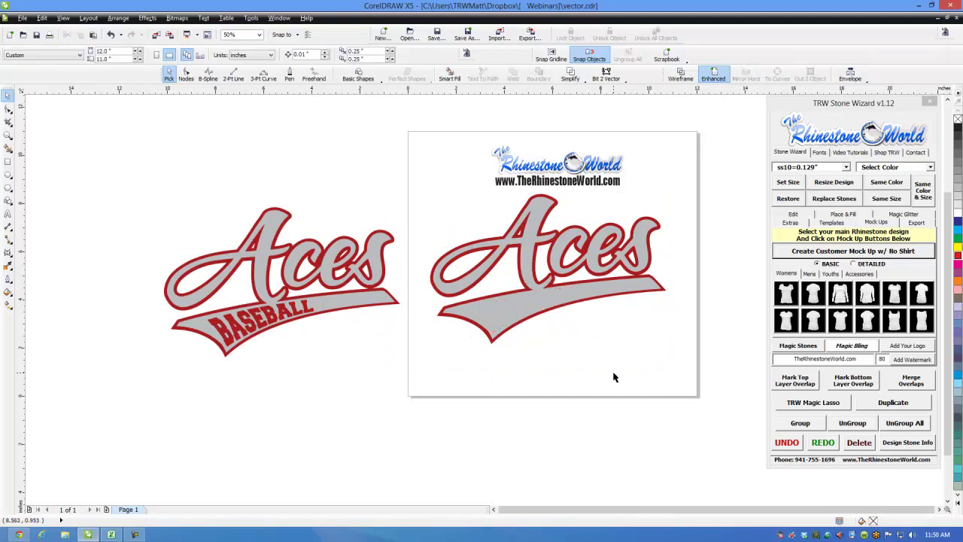
- Type BASEBALL as a new text object below the logo and enlarge it
left_click(9, 214)
left_click(559, 331)
type("bas")
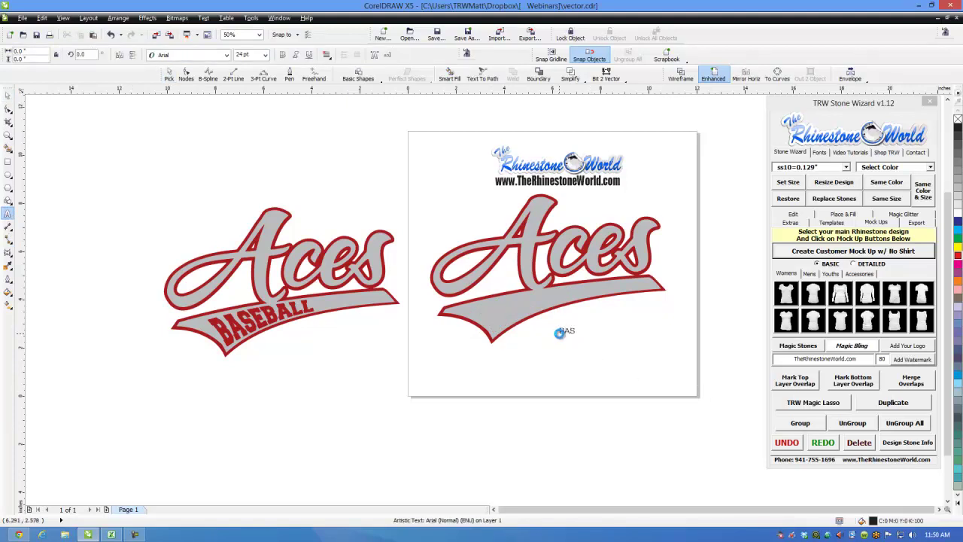
key("ctrl+space")
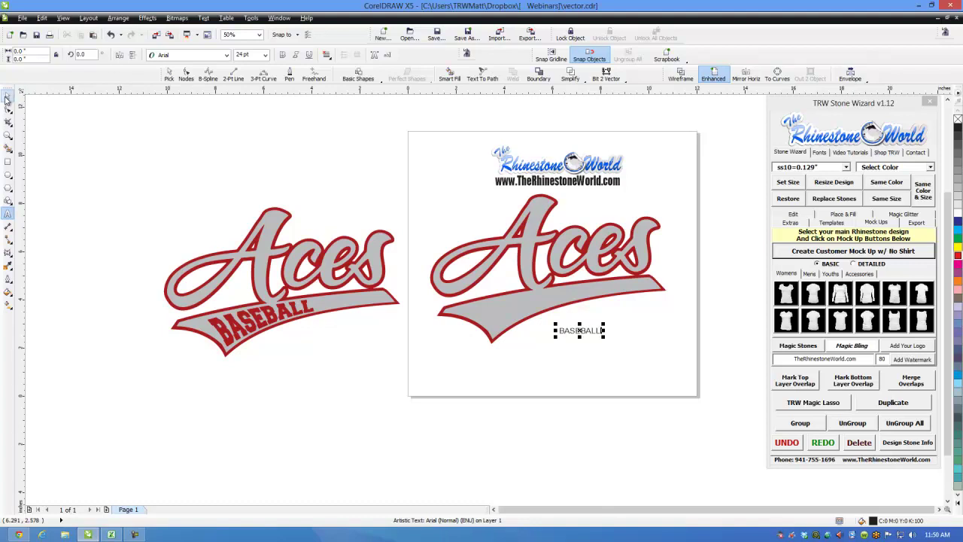
left_click_drag(604, 324, 666, 289)
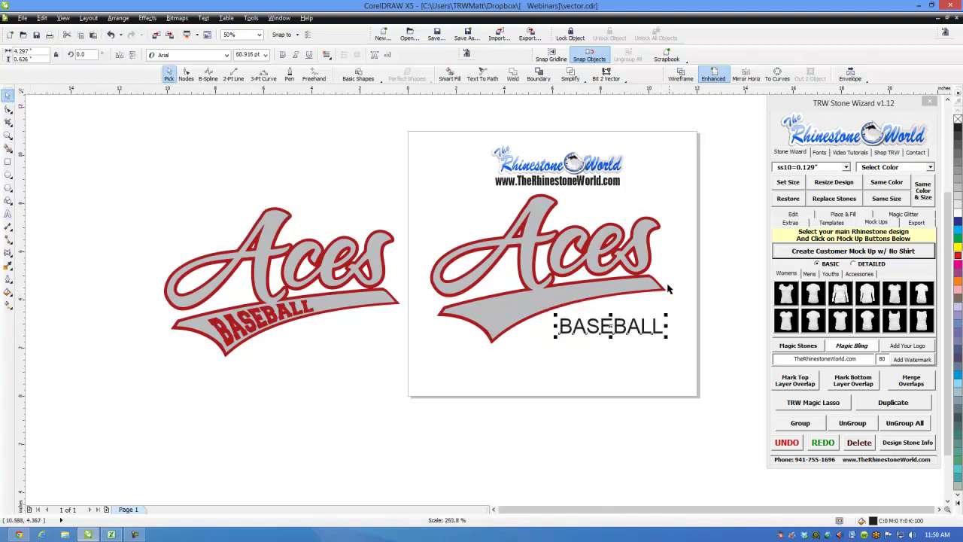
- Set BASEBALL in the College-Black font, stretch it slightly taller, and place it below the logo
left_click(819, 153)
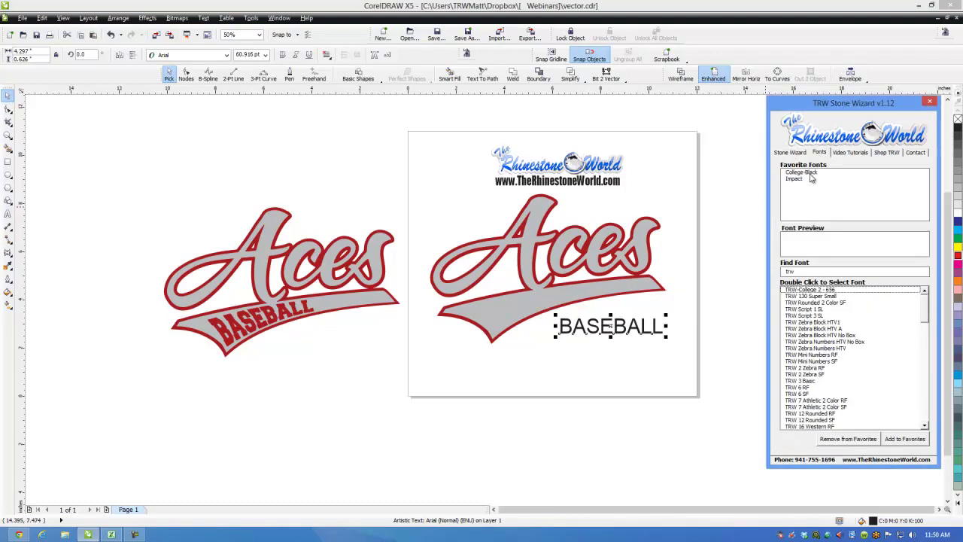
double_click(802, 173)
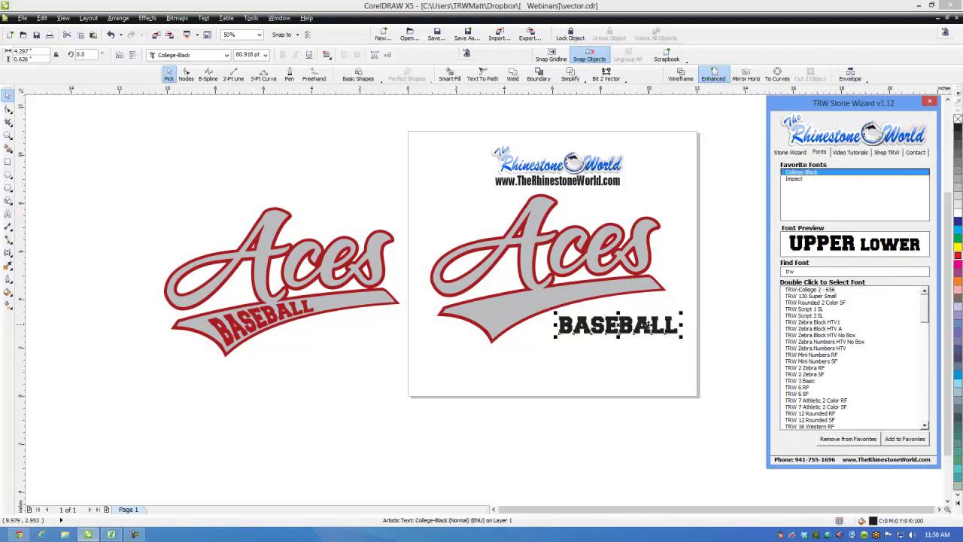
left_click_drag(649, 325, 570, 311)
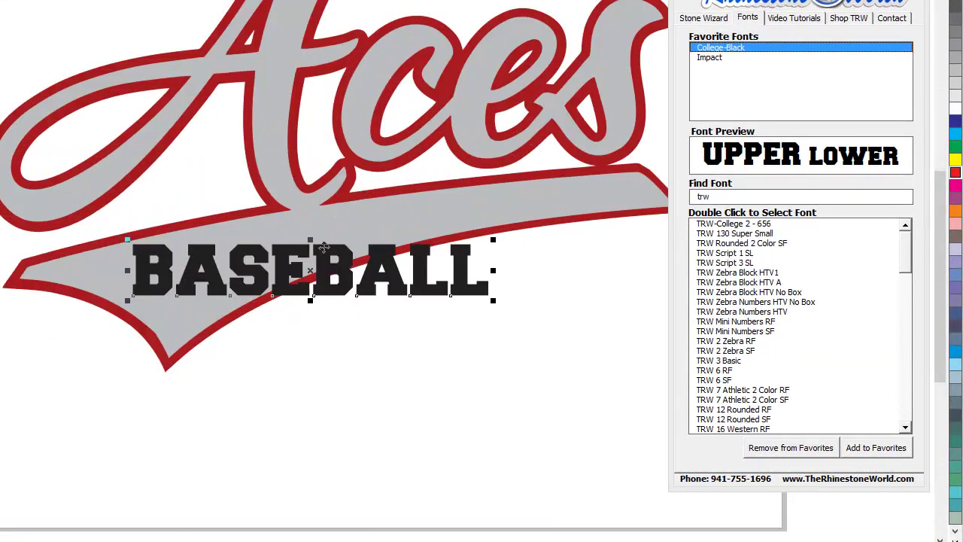
left_click_drag(310, 241, 311, 230)
scroll(362, 236, "down", 2)
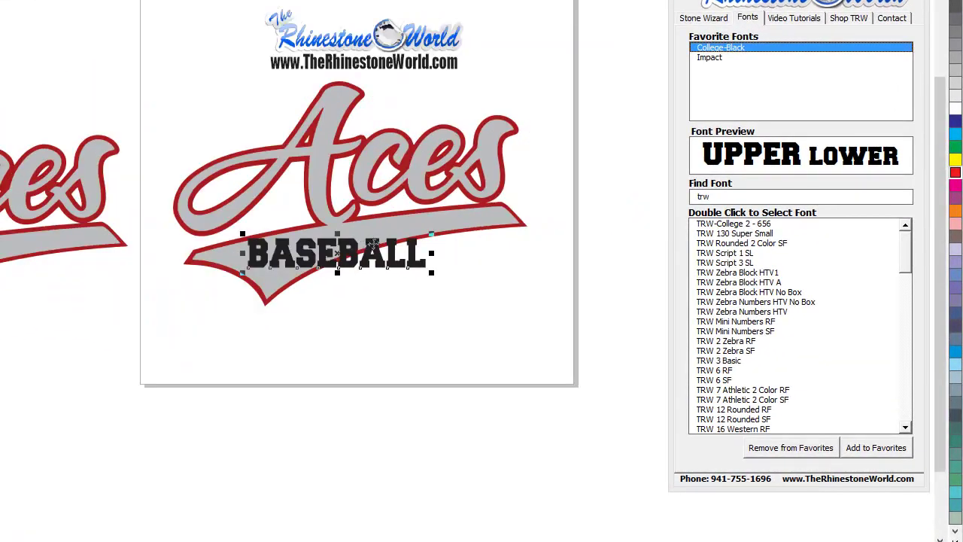
left_click_drag(386, 311, 458, 353)
left_click_drag(573, 328, 166, 79)
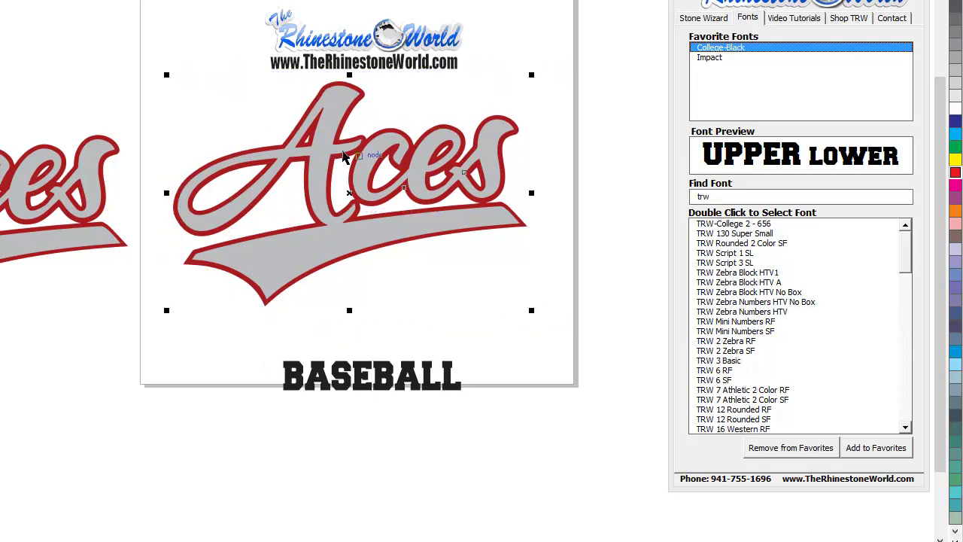
- Move the College-Black BASEBALL text into the grey swoosh and shrink it slightly to fit
left_click(495, 143)
left_click_drag(533, 76, 561, 128)
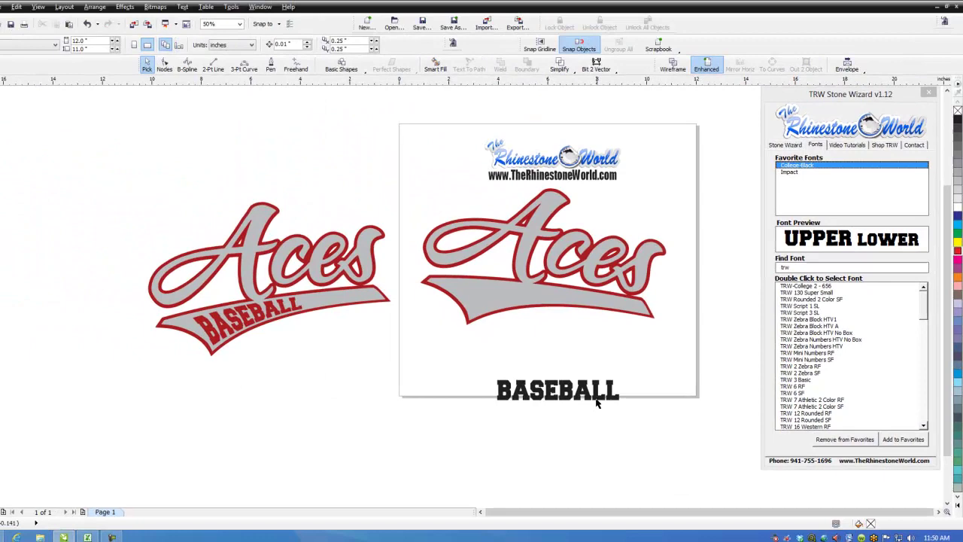
left_click_drag(597, 404, 553, 296)
scroll(553, 297, "up", 1)
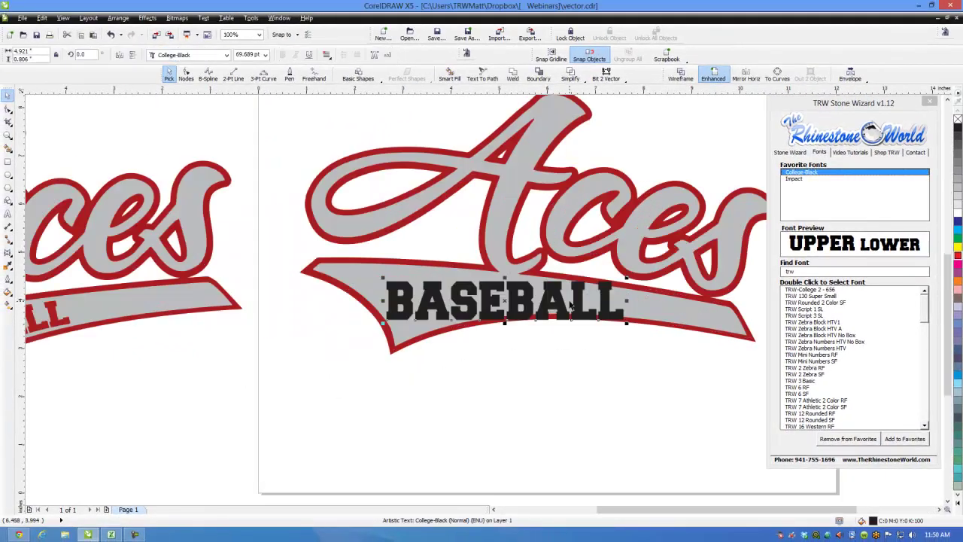
left_click_drag(626, 323, 596, 318)
scroll(550, 293, "up", 1)
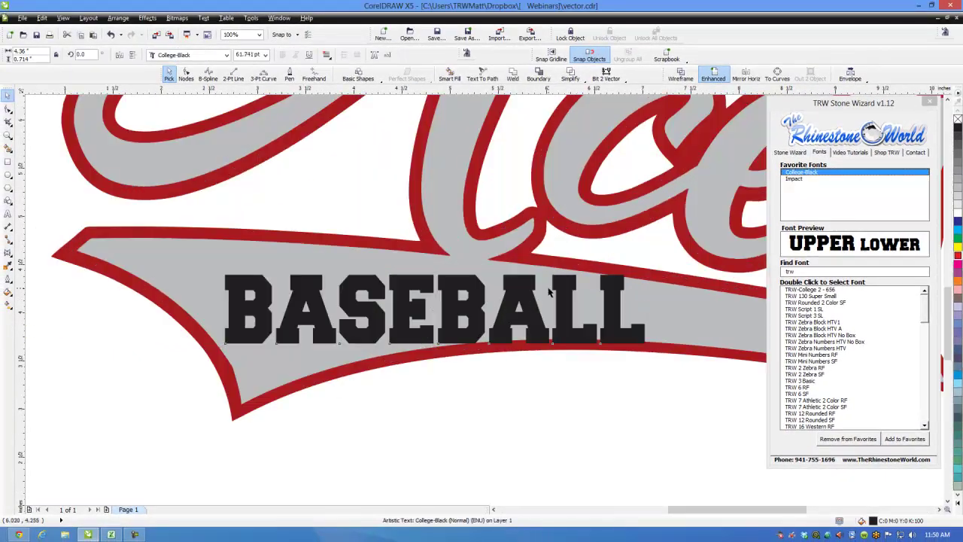
left_click_drag(550, 294, 551, 286)
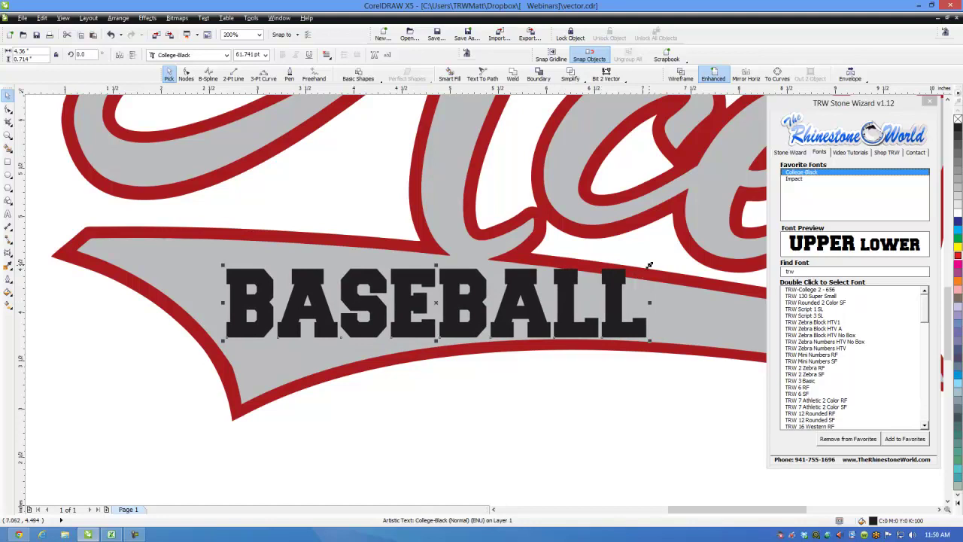
left_click_drag(649, 265, 641, 267)
scroll(609, 277, "down", 1)
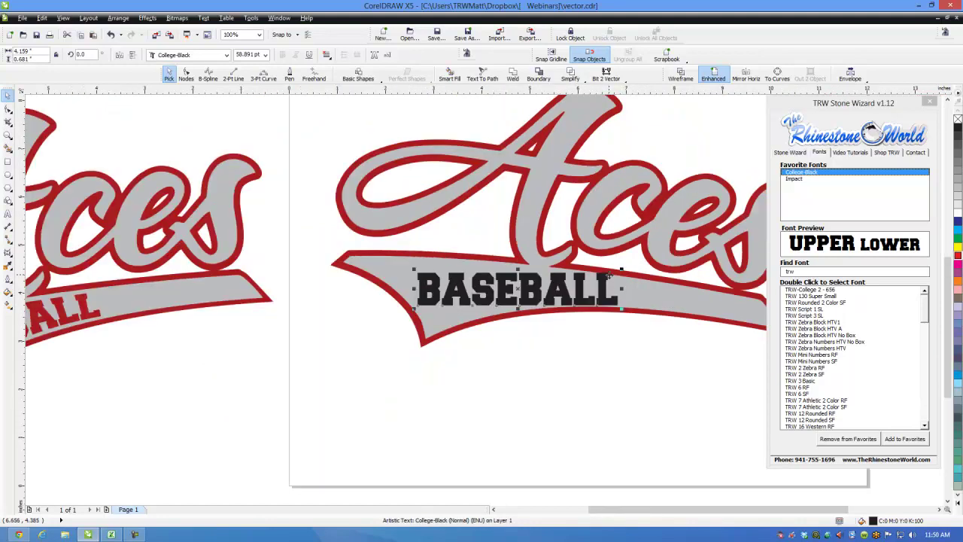
left_click(578, 386)
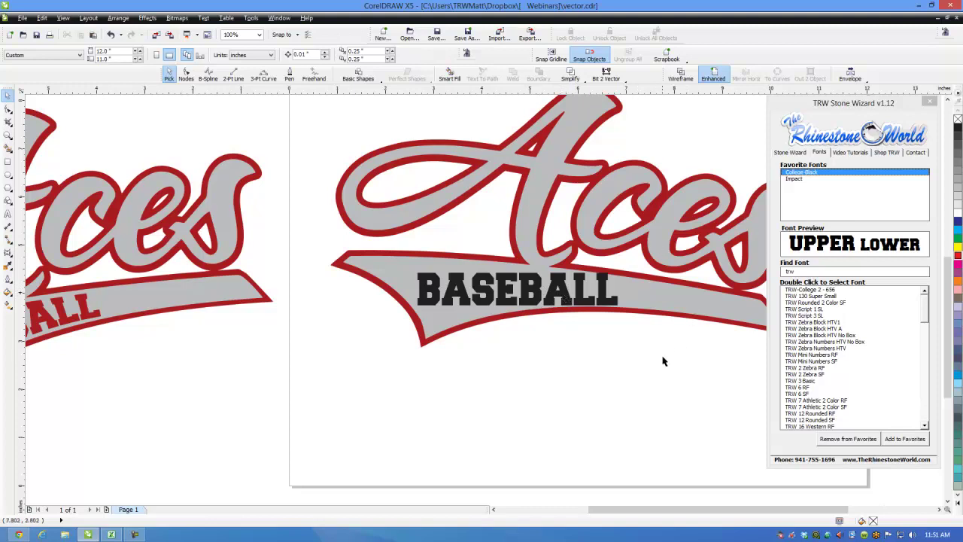
- Open the Envelope docker from the Effects menu and move the Stone Wizard aside
left_click(127, 20)
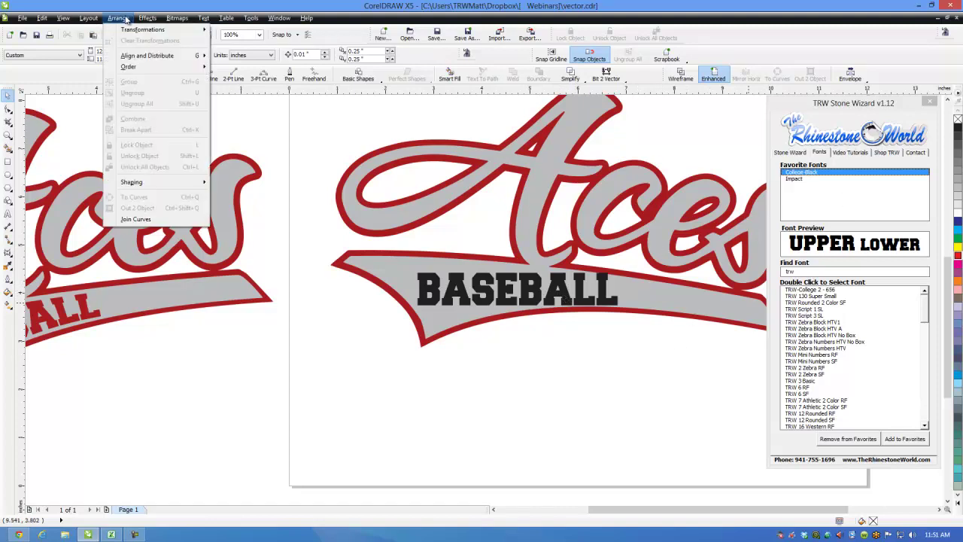
mouse_move(144, 19)
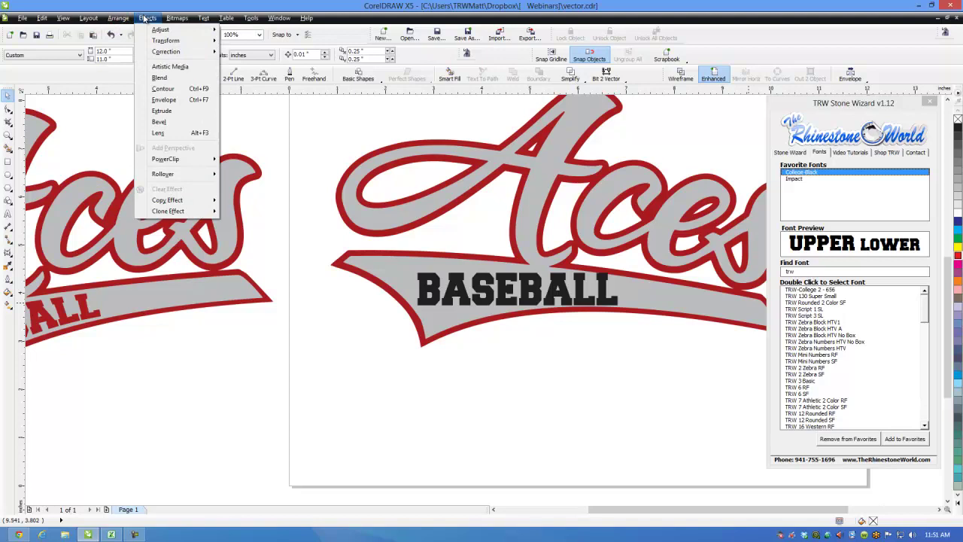
left_click(164, 100)
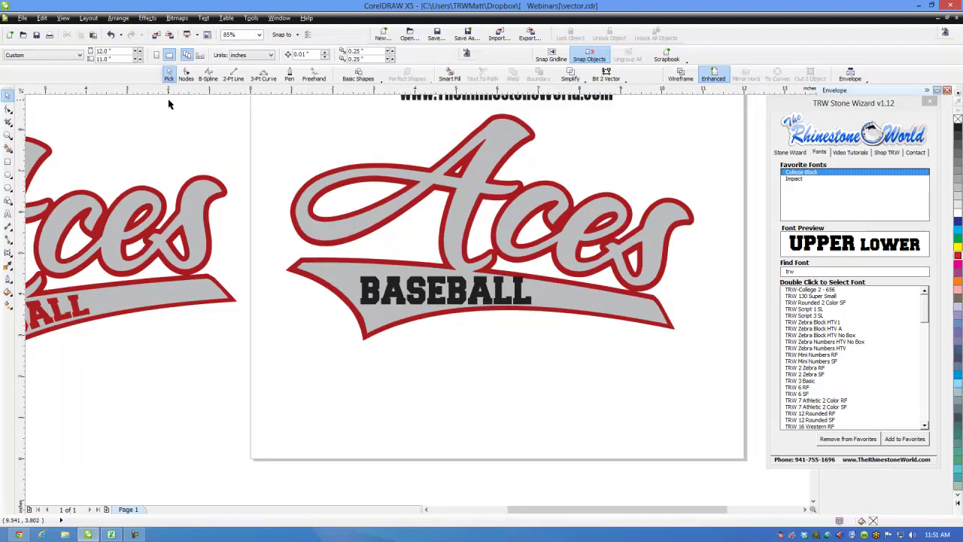
left_click(841, 105)
left_click_drag(840, 105, 713, 93)
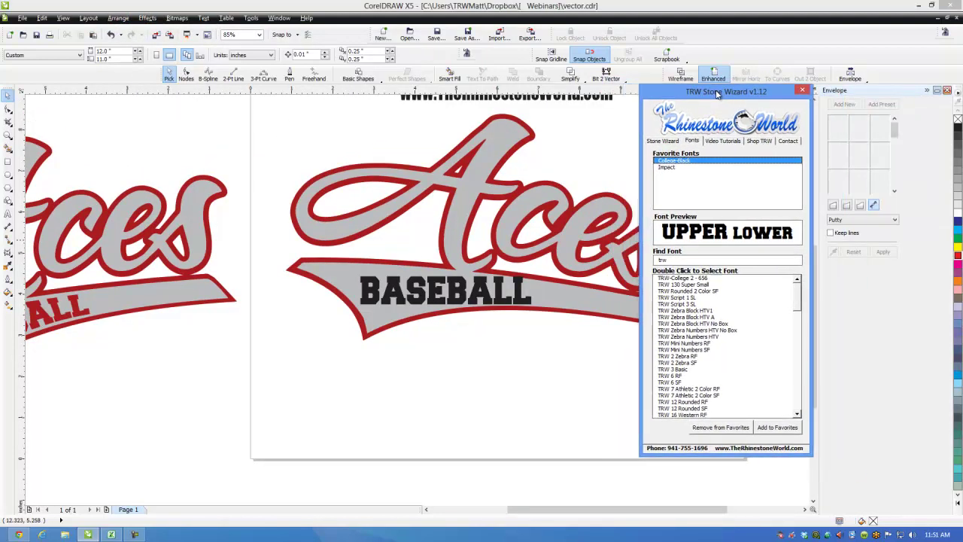
- Add a new unconstrained envelope to the BASEBALL text
left_click(503, 299)
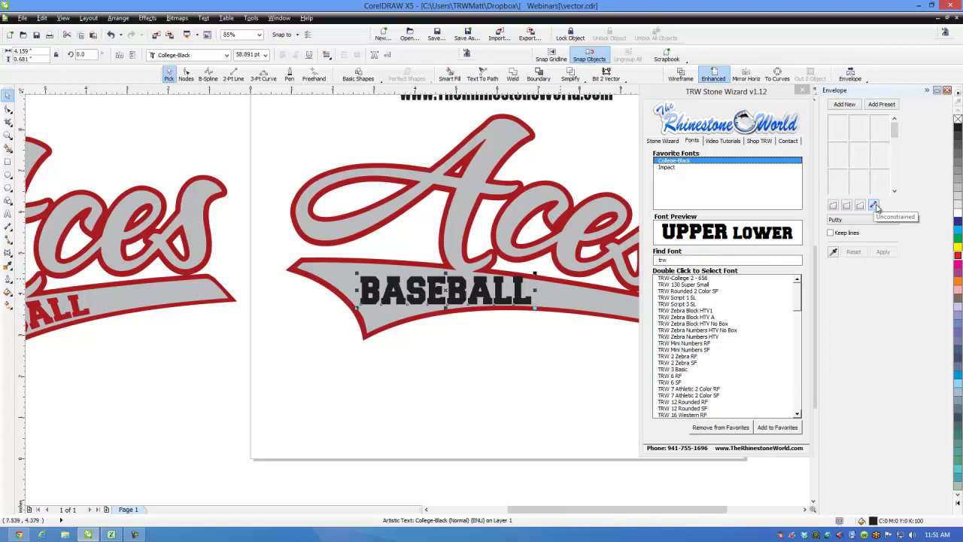
left_click(844, 104)
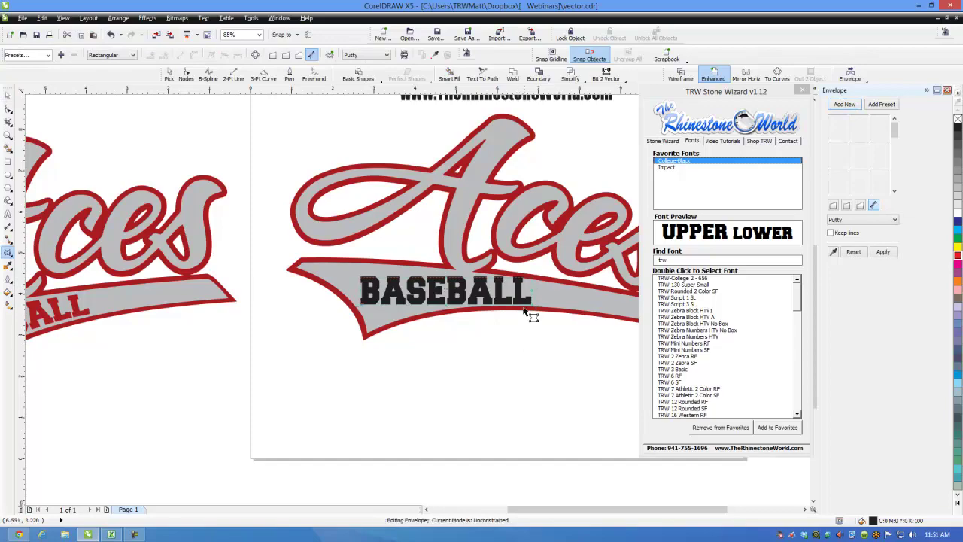
scroll(528, 305, "up", 3)
scroll(528, 304, "up", 3)
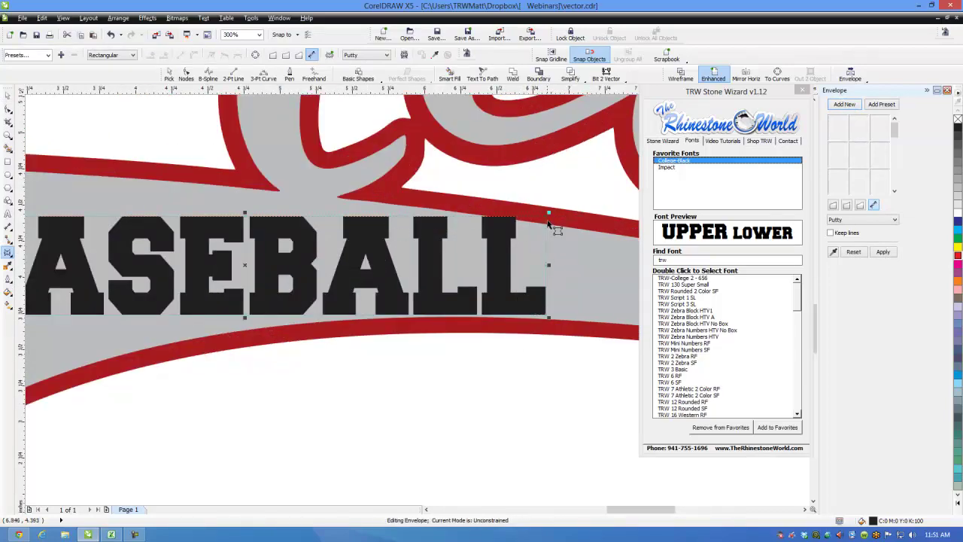
- Reshape the envelope's left side so BASEBALL grows taller and slants at the left
left_click_drag(547, 220, 489, 259)
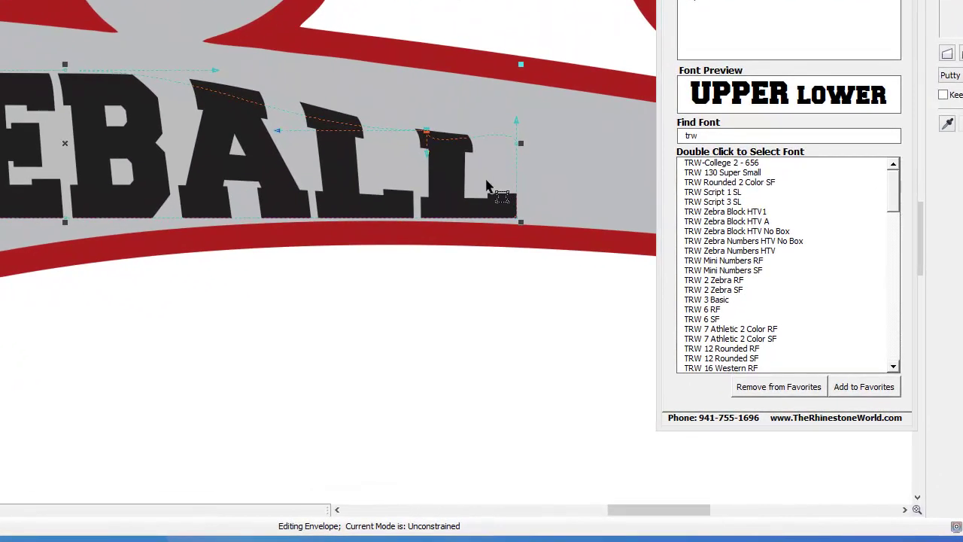
key("ctrl+z")
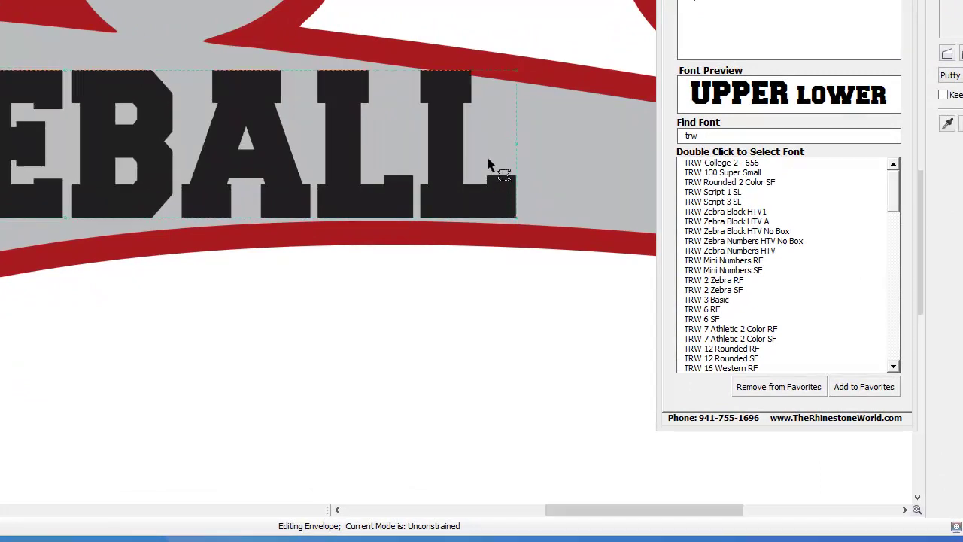
scroll(501, 177, "down", 3)
scroll(53, 186, "up", 3)
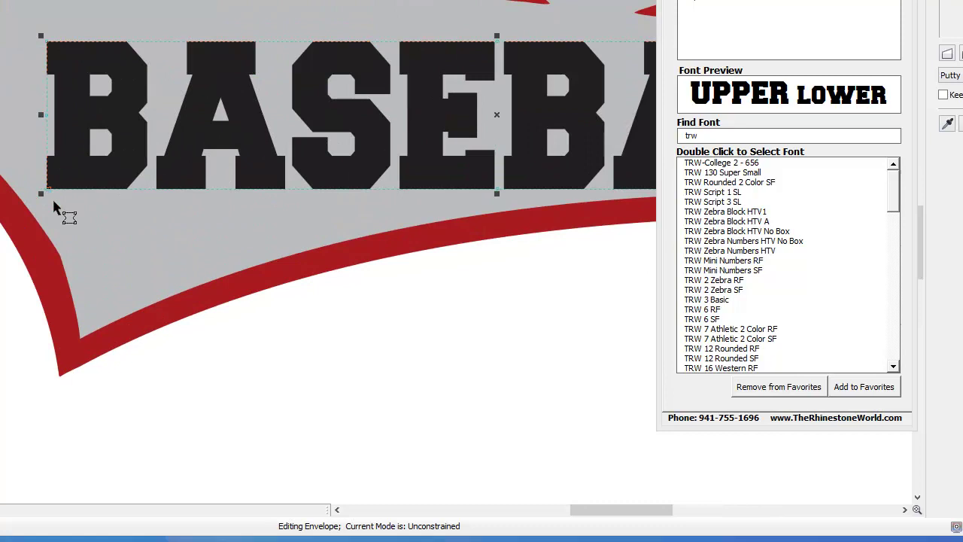
left_click_drag(48, 192, 100, 290)
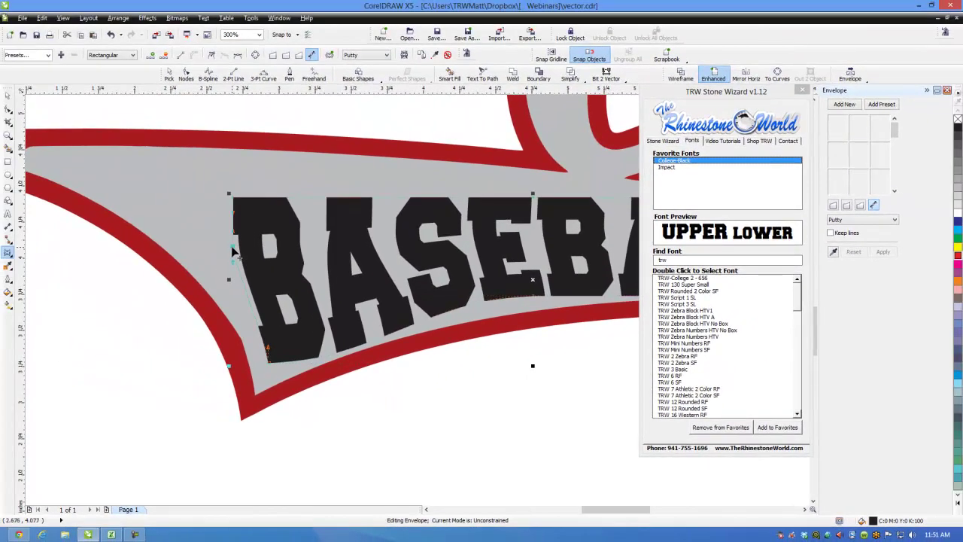
left_click(233, 252)
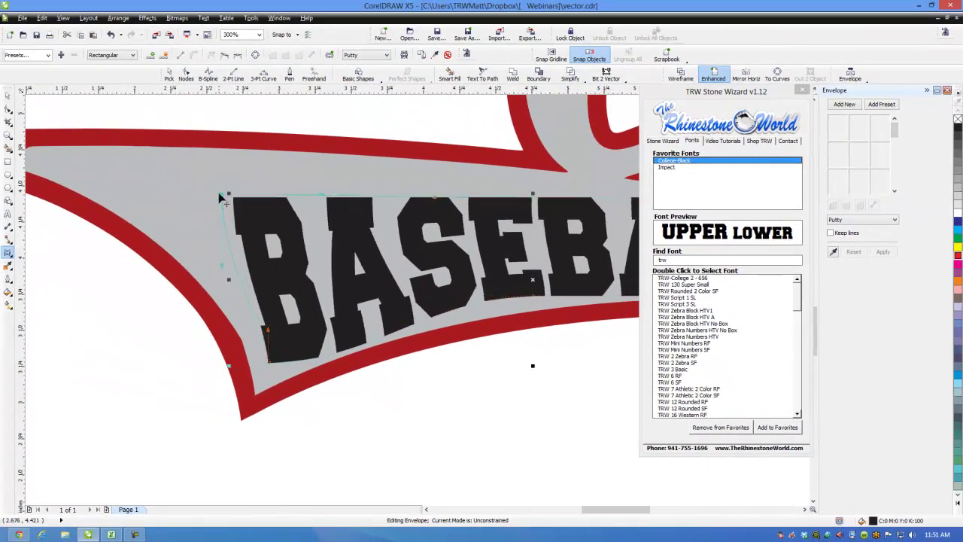
left_click_drag(219, 193, 203, 180)
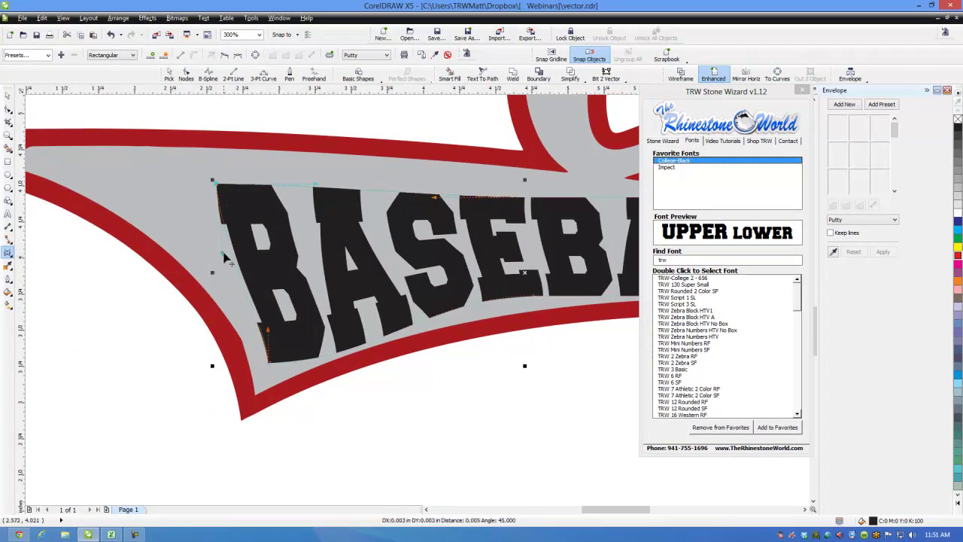
left_click_drag(225, 257, 254, 259)
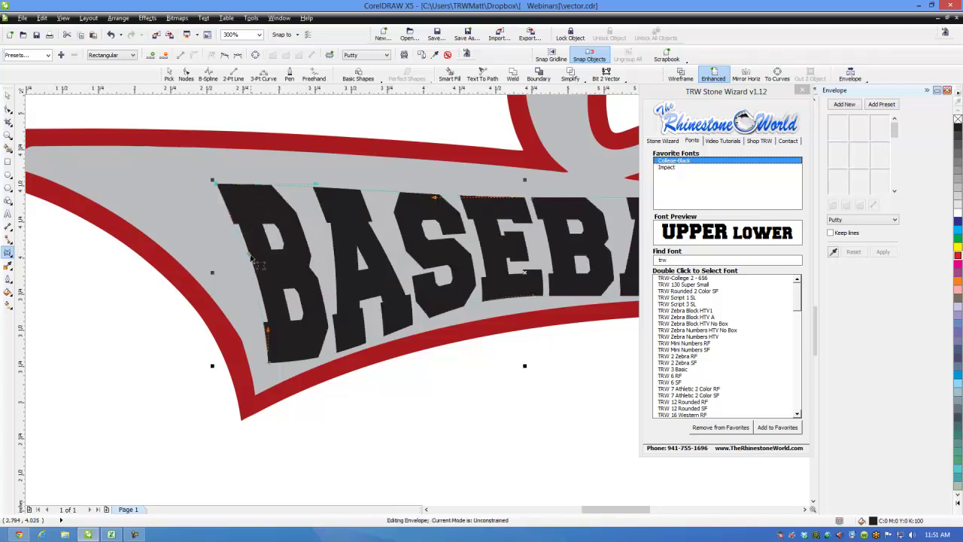
left_click_drag(214, 183, 199, 165)
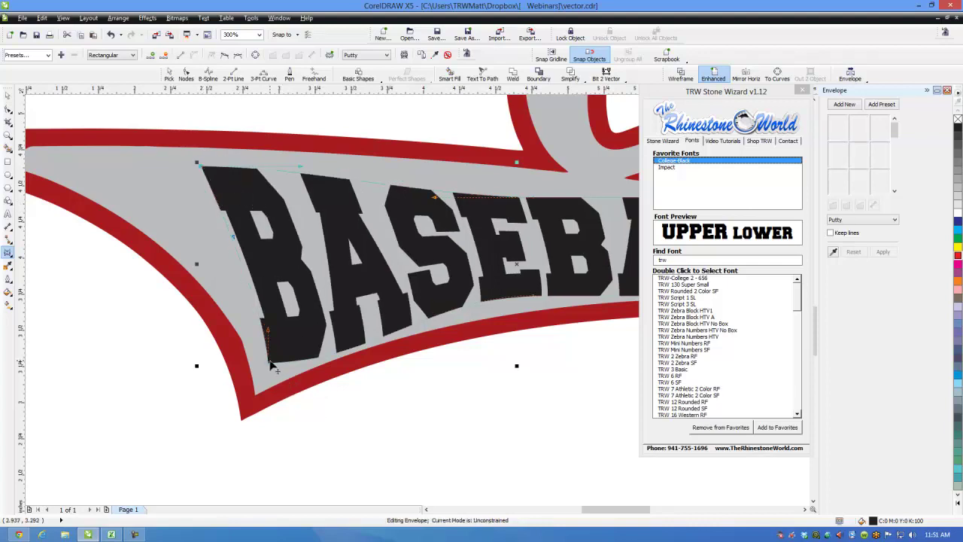
left_click_drag(271, 363, 263, 333)
left_click_drag(202, 171, 219, 168)
left_click_drag(250, 236, 238, 240)
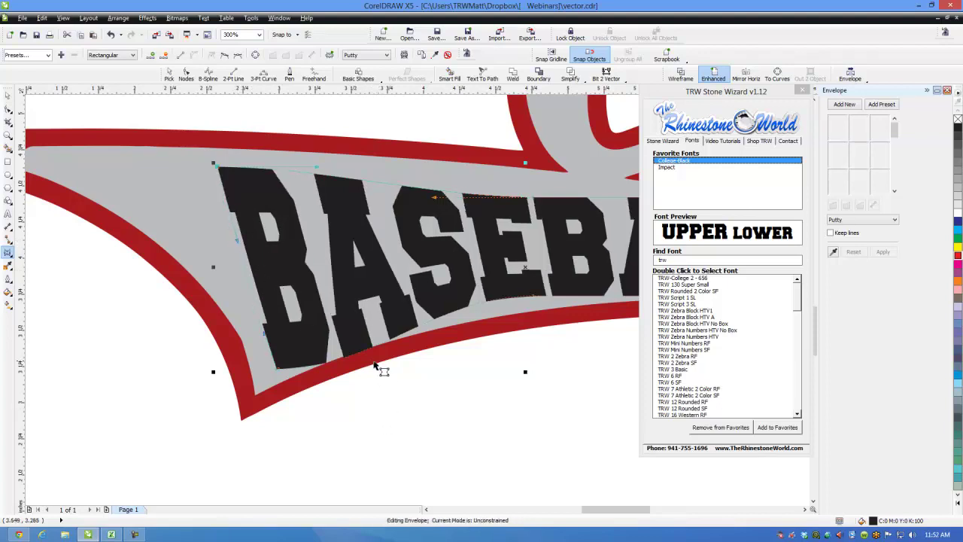
- Curve BASEBALL's bottom edge to follow the grey banner
left_click(278, 372)
left_click_drag(376, 374, 398, 333)
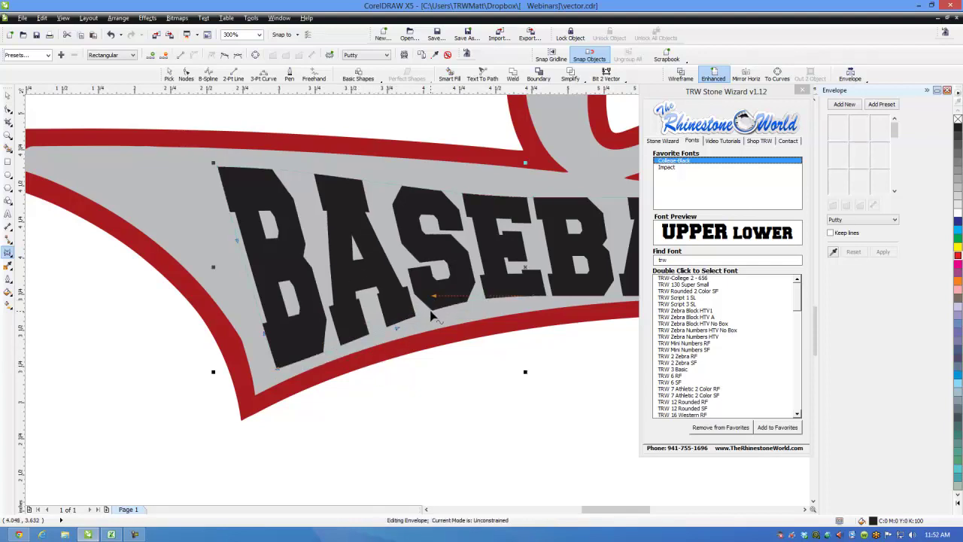
scroll(585, 316, "down", 1)
scroll(592, 310, "up", 1)
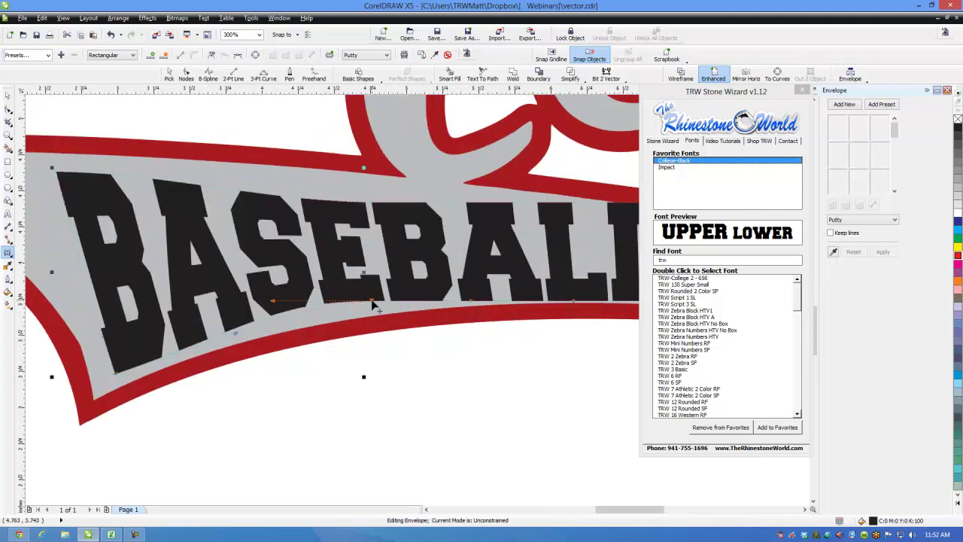
left_click_drag(371, 304, 368, 304)
scroll(390, 329, "down", 1)
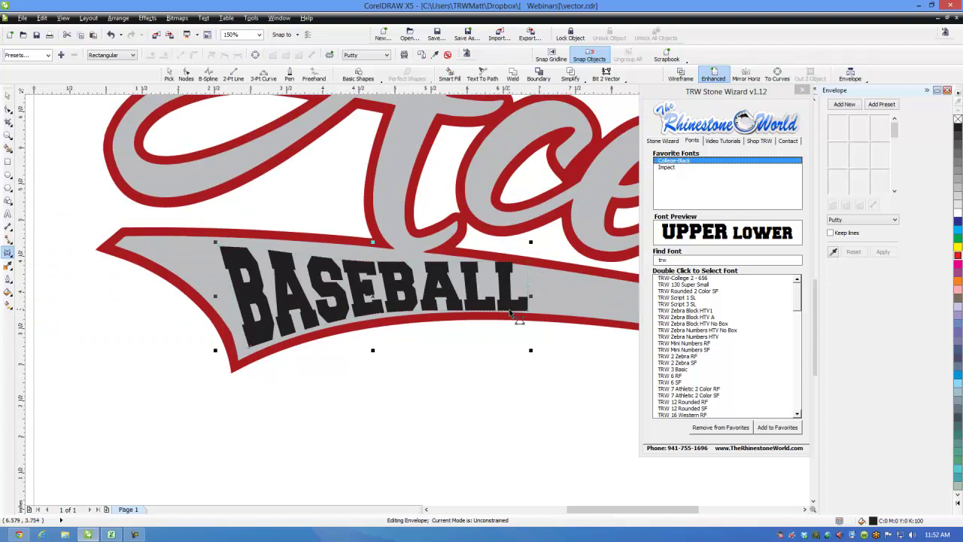
scroll(530, 322, "up", 1)
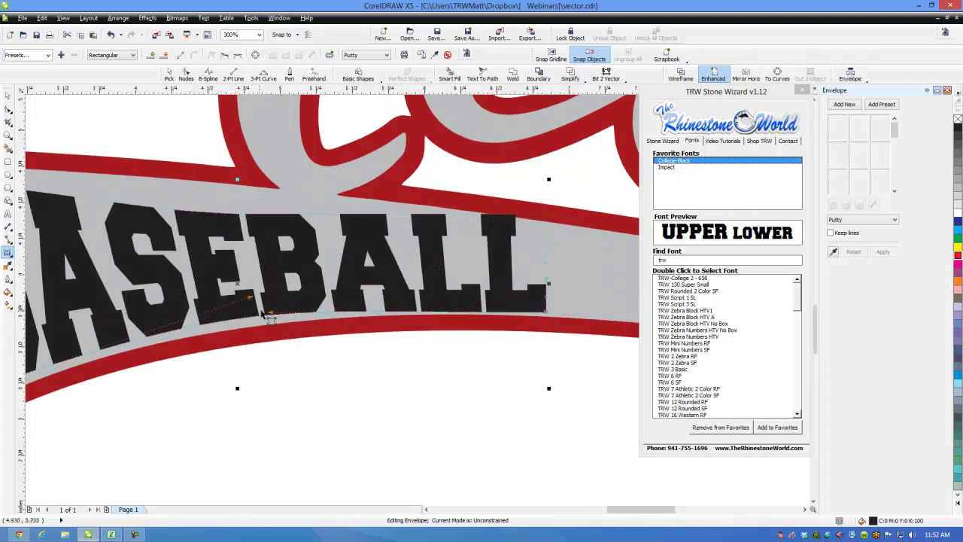
left_click_drag(254, 301, 204, 308)
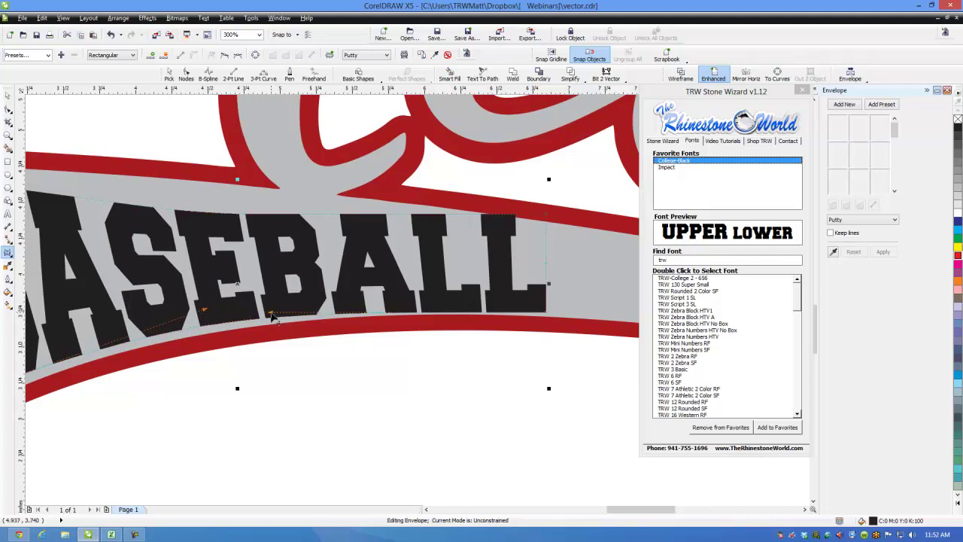
left_click_drag(273, 310, 339, 307)
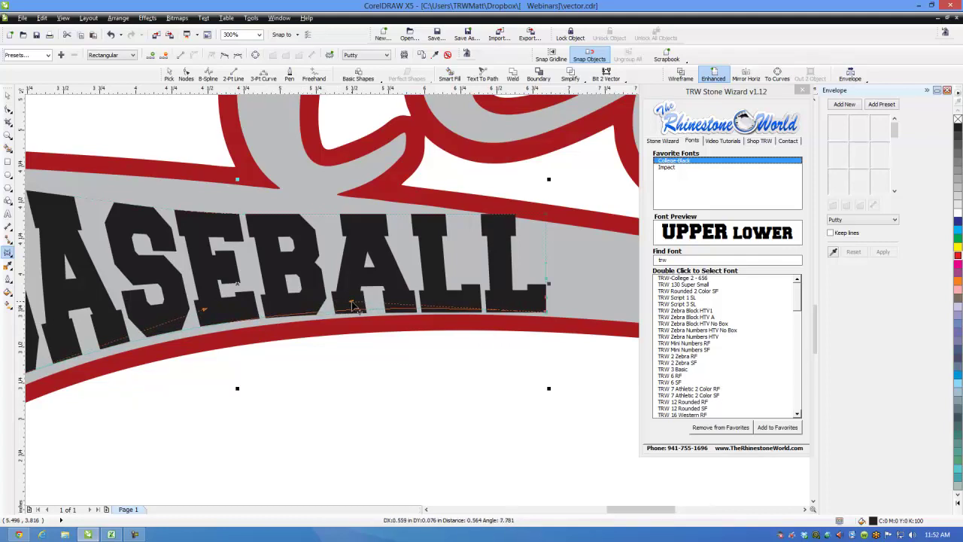
left_click_drag(353, 304, 353, 303)
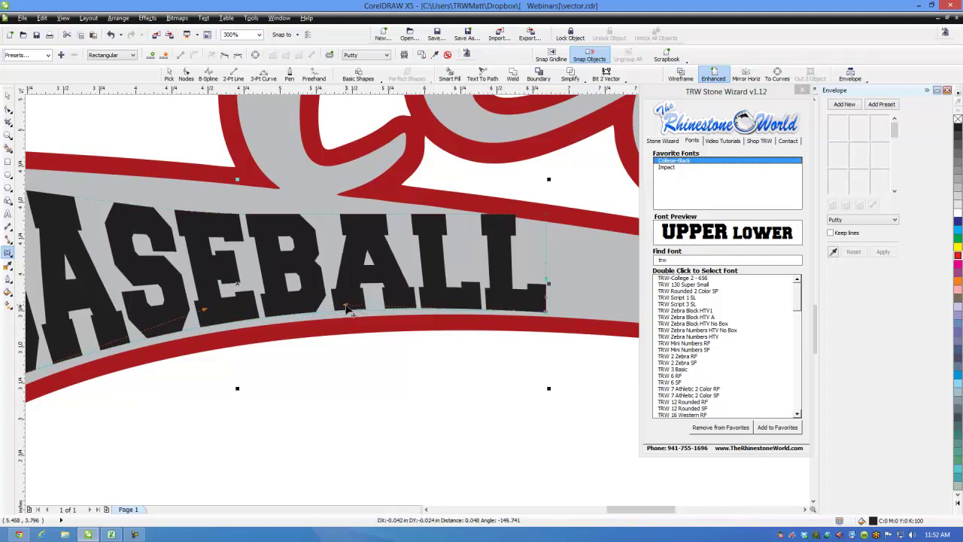
scroll(252, 327, "down", 2)
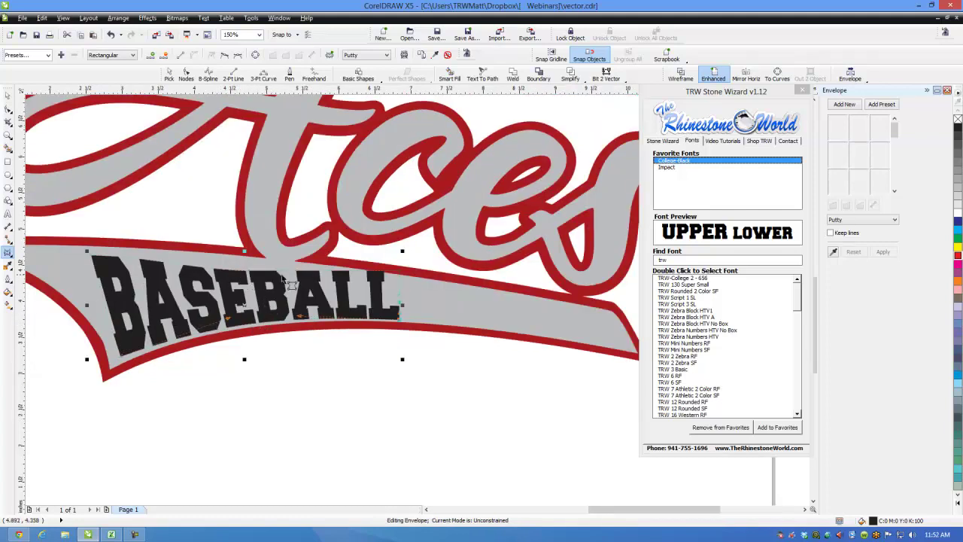
- Lower the envelope's top-right corner so the top of BALL slants with the banner
scroll(366, 274, "up", 2)
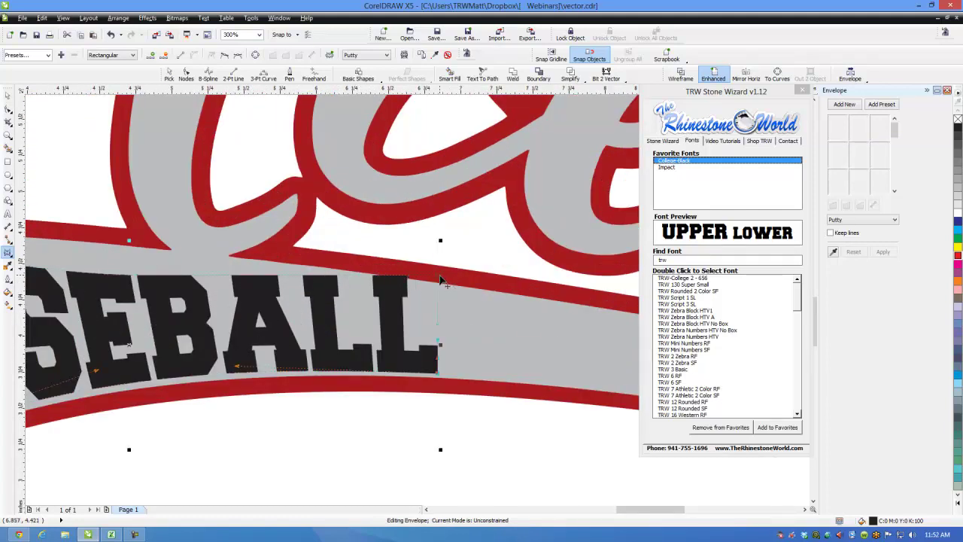
left_click_drag(441, 280, 440, 289)
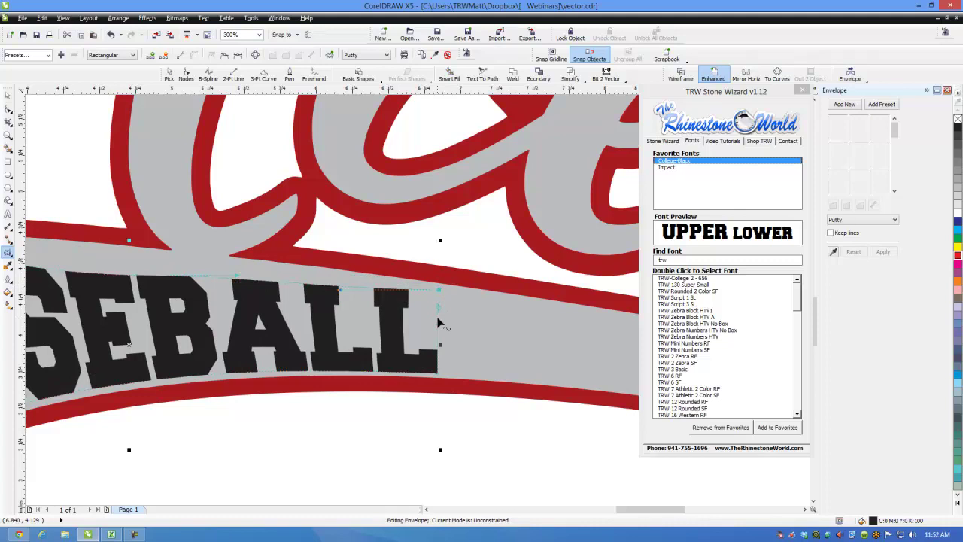
left_click(440, 325)
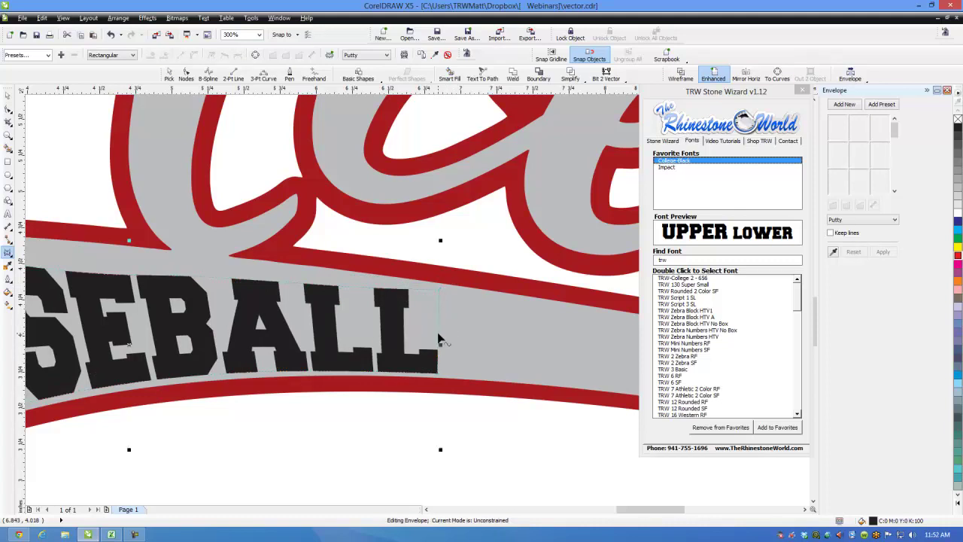
left_click(440, 290)
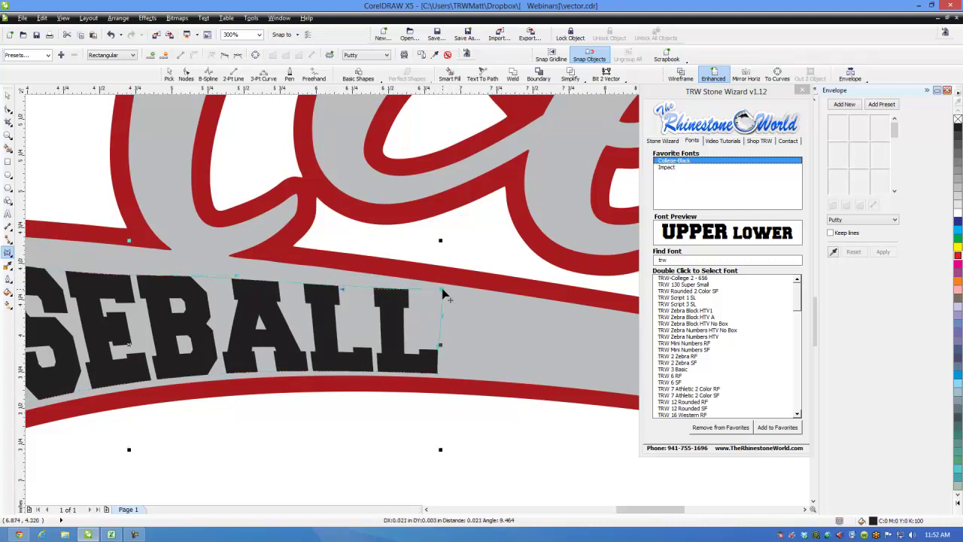
left_click_drag(343, 289, 342, 297)
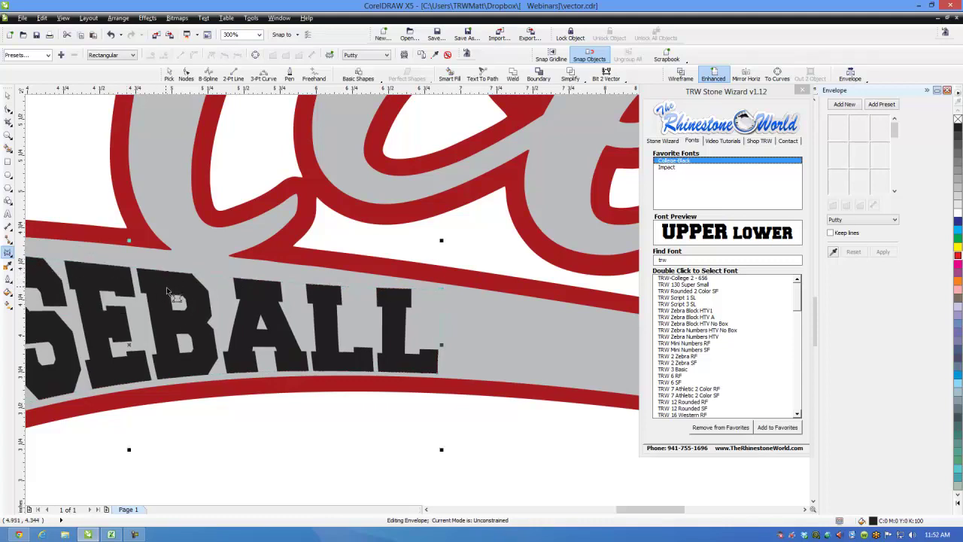
- Pull BASEBALL's top edge and top-left corner up to run just beneath the red border
scroll(166, 286, "down", 2)
scroll(171, 293, "down", 2)
scroll(129, 289, "up", 4)
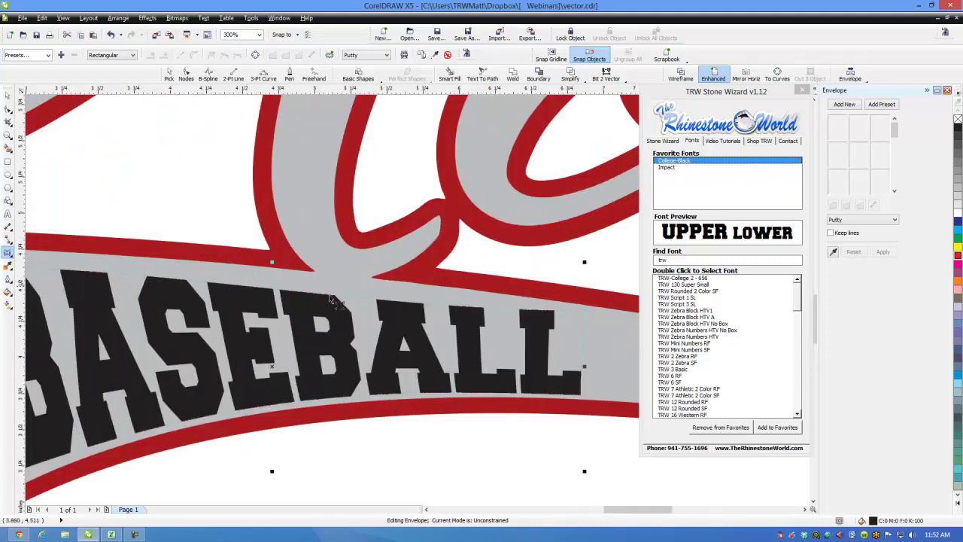
left_click_drag(586, 317, 362, 291)
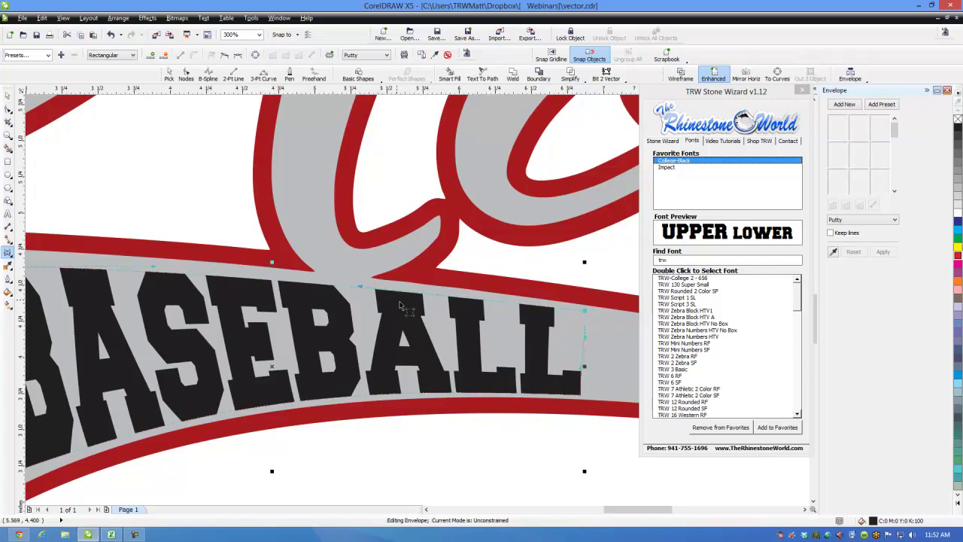
scroll(228, 279, "down", 2)
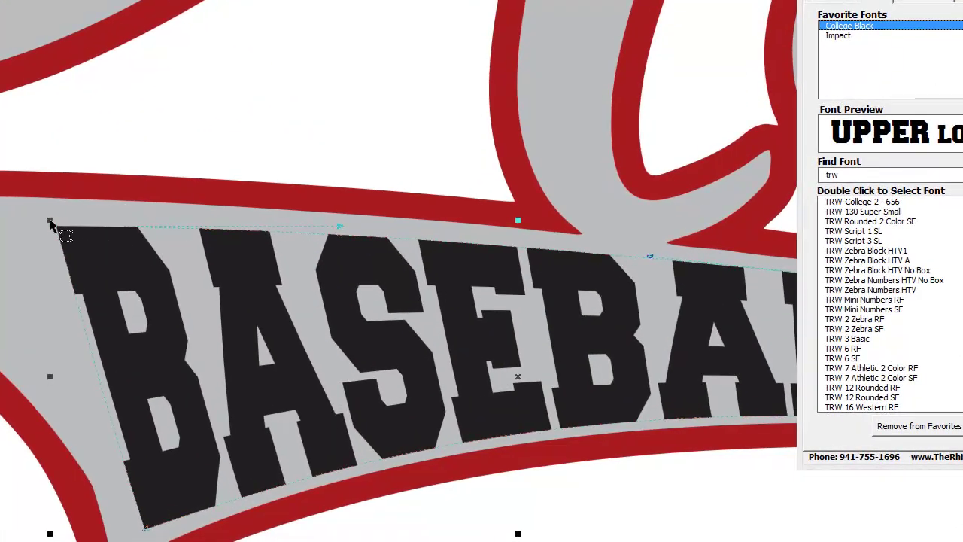
left_click(49, 217)
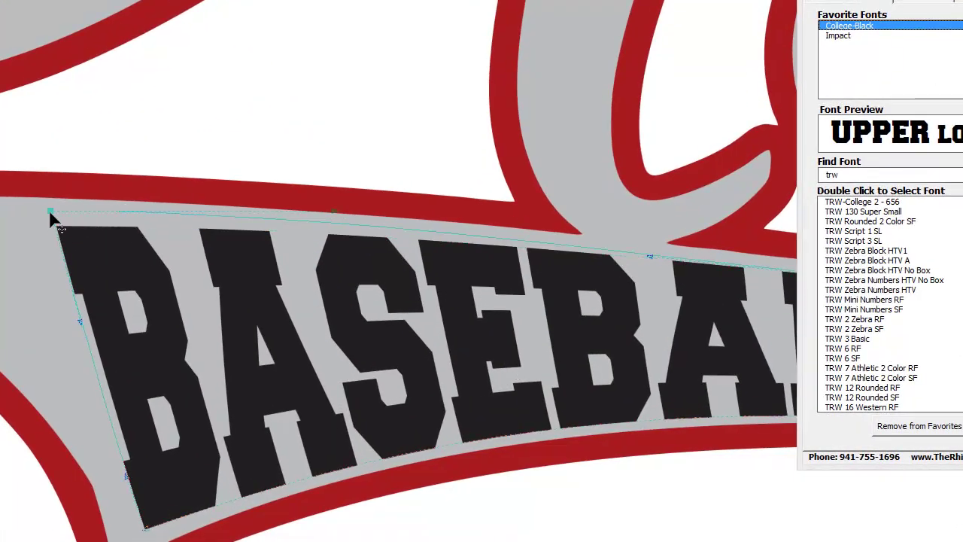
left_click_drag(49, 218, 50, 219)
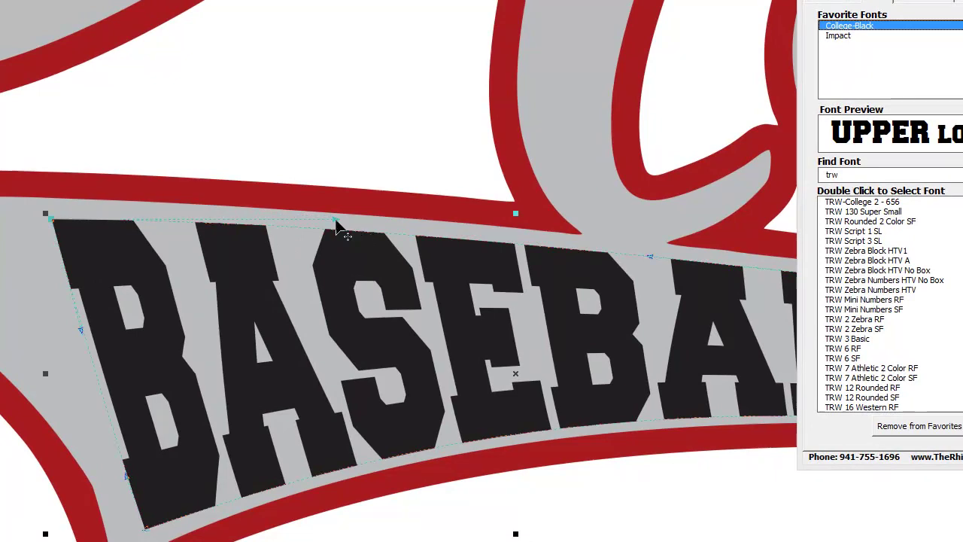
left_click_drag(447, 221, 600, 228)
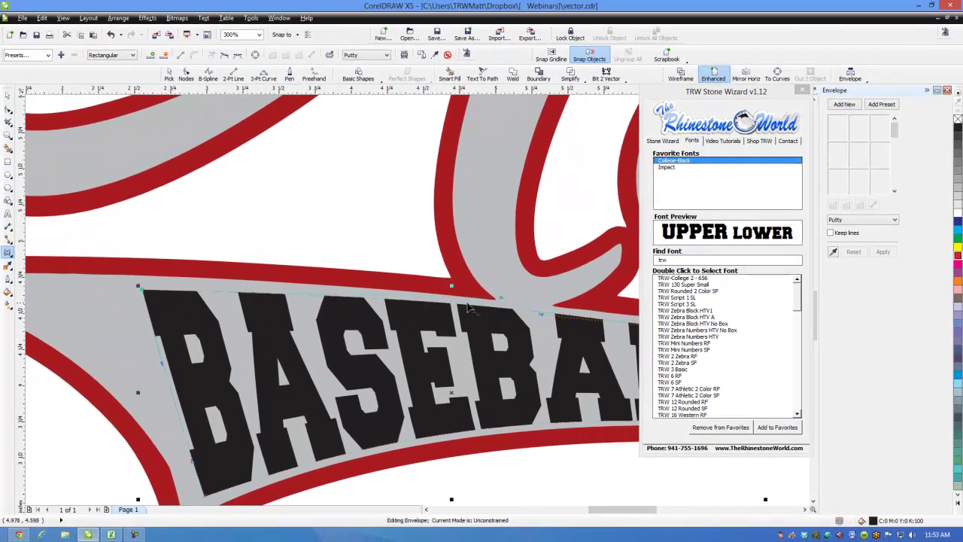
- Fill the enveloped BASEBALL lettering with red from the color palette
scroll(450, 308, "down", 3)
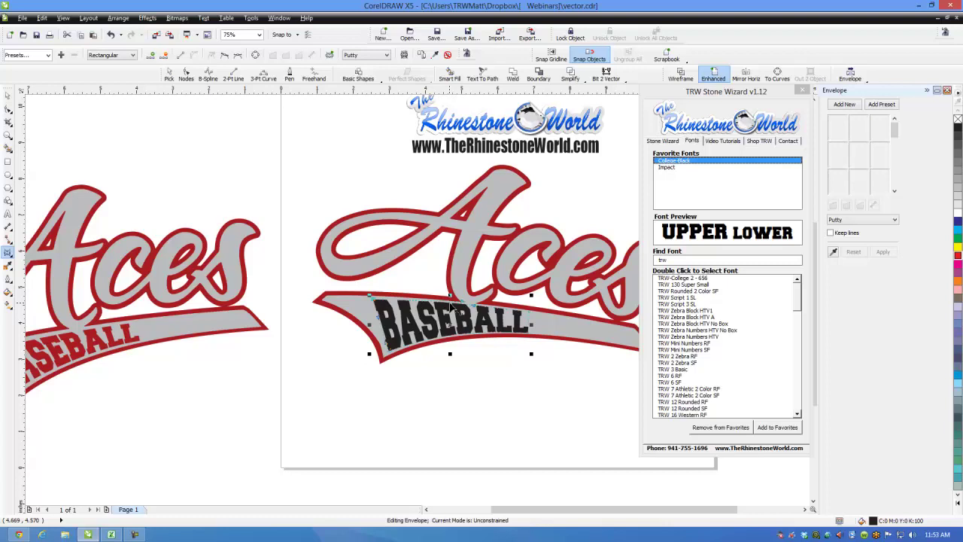
scroll(488, 335, "down", 1)
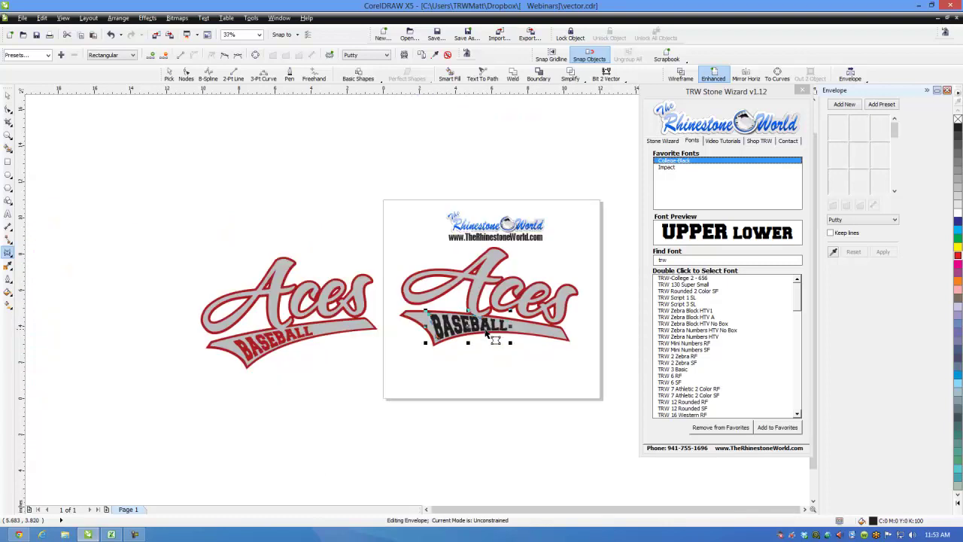
scroll(482, 335, "up", 1)
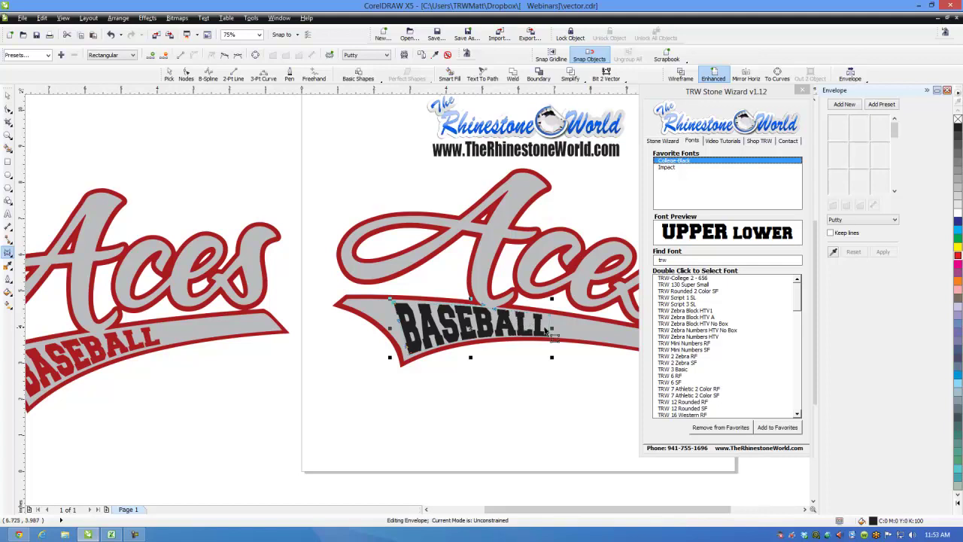
scroll(515, 320, "up", 1)
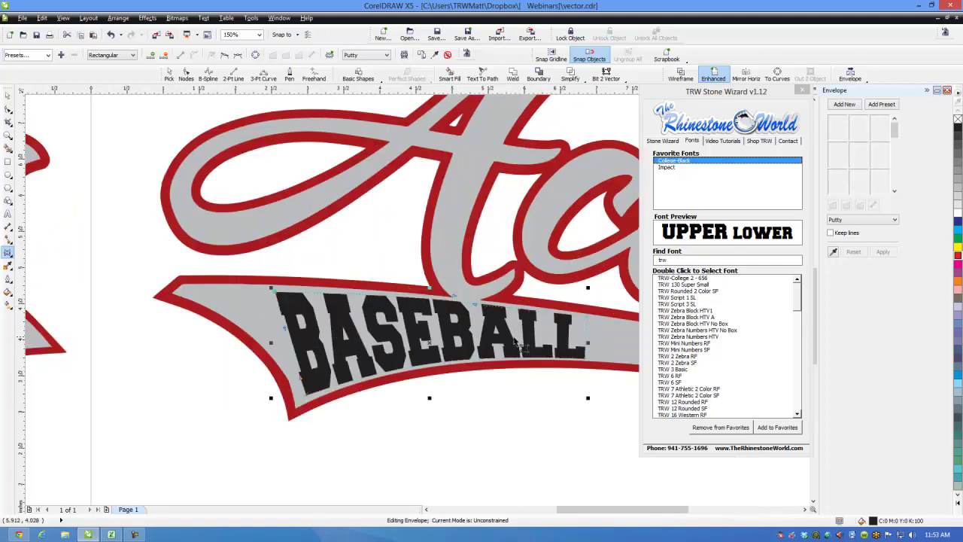
scroll(515, 343, "down", 1)
left_click(8, 96)
left_click(77, 168)
scroll(164, 228, "down", 1)
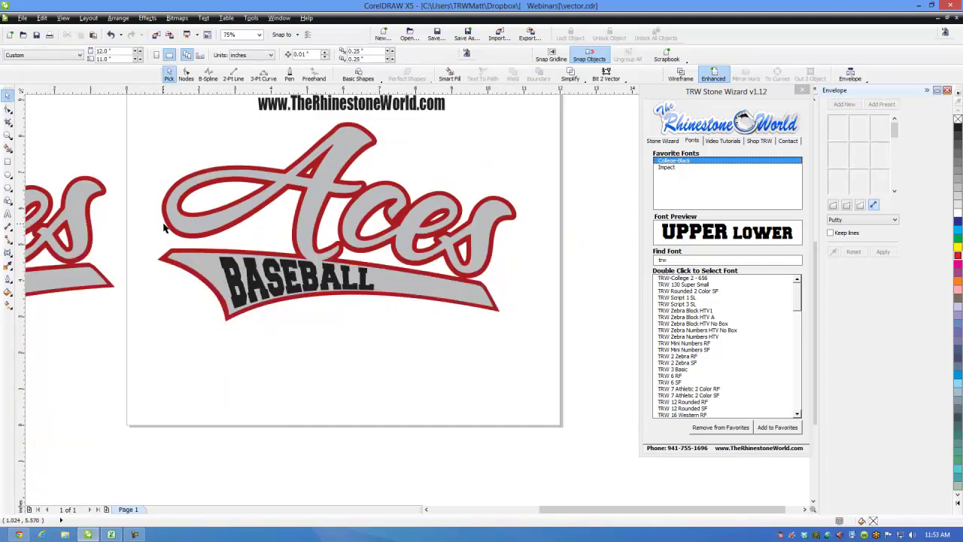
left_click(318, 289)
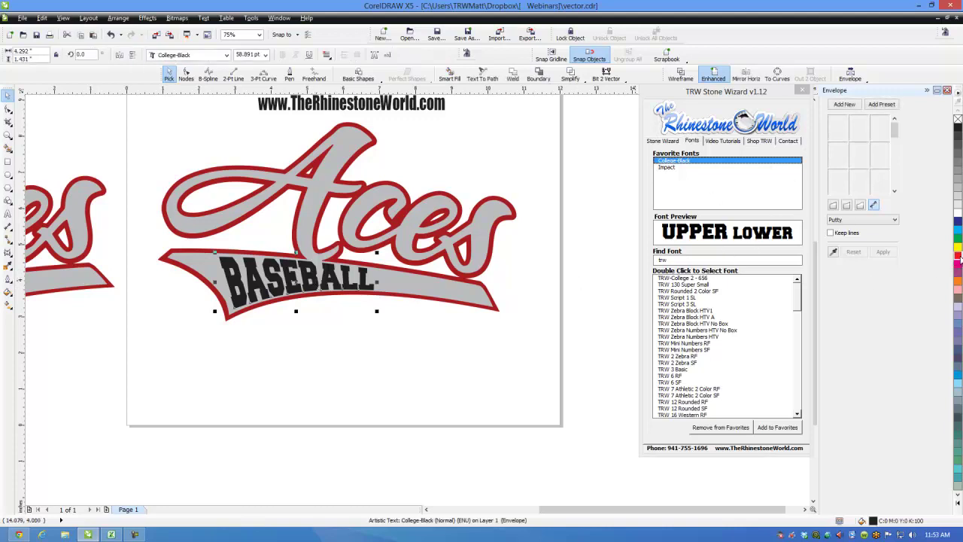
left_click_drag(959, 257, 504, 279)
- Rotate the whole Aces logo slightly counterclockwise so BASEBALL tilts upward to the right
left_click(435, 329)
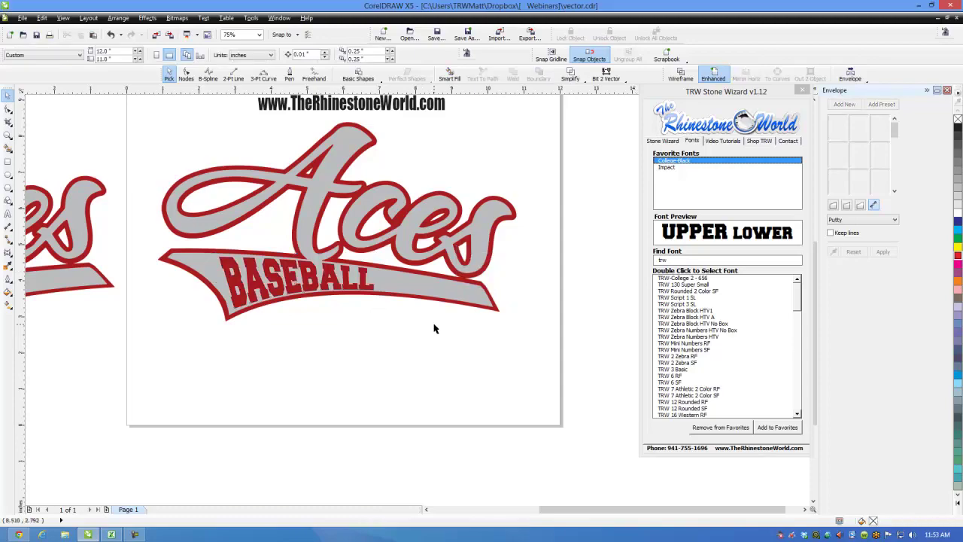
scroll(434, 327, "down", 1)
left_click_drag(496, 334, 286, 220)
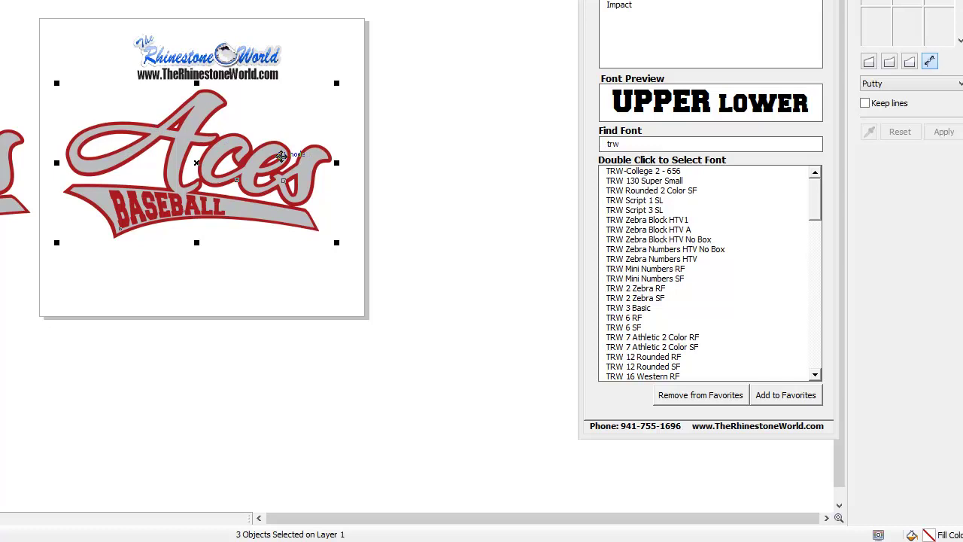
left_click(282, 156)
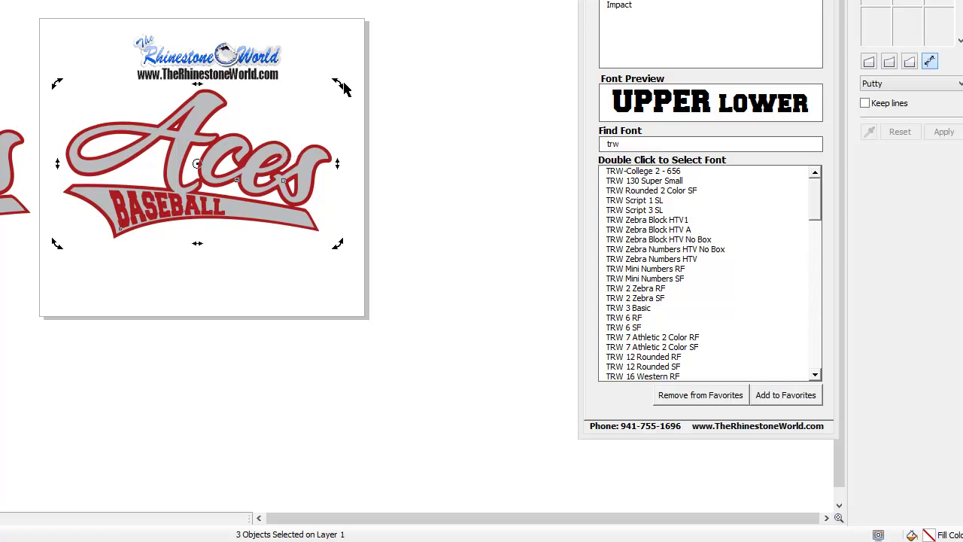
left_click_drag(334, 84, 310, 46)
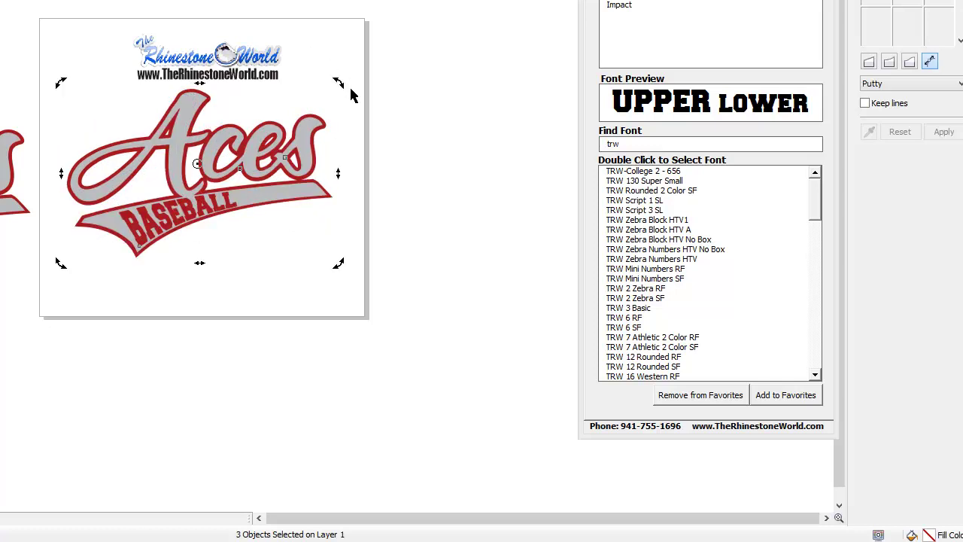
left_click(415, 151)
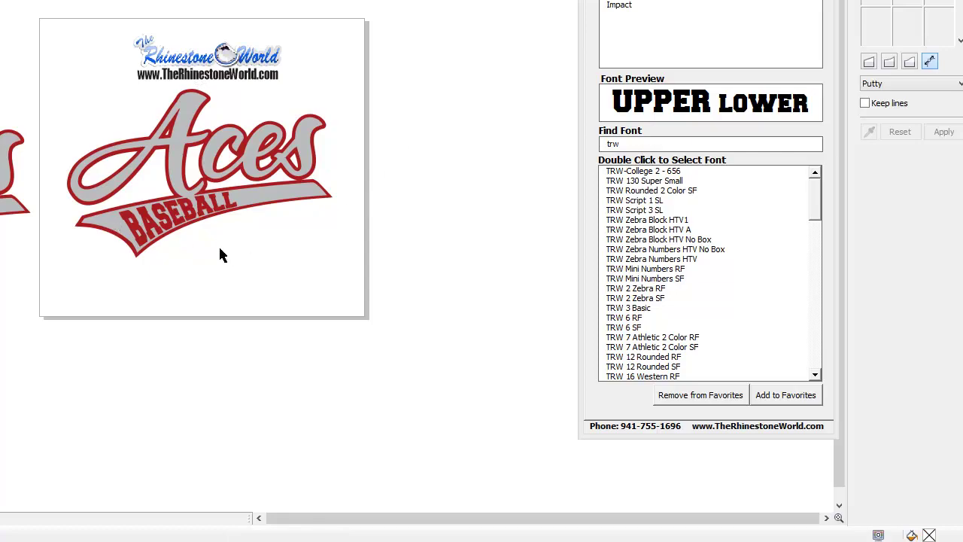
scroll(127, 228, "up", 2)
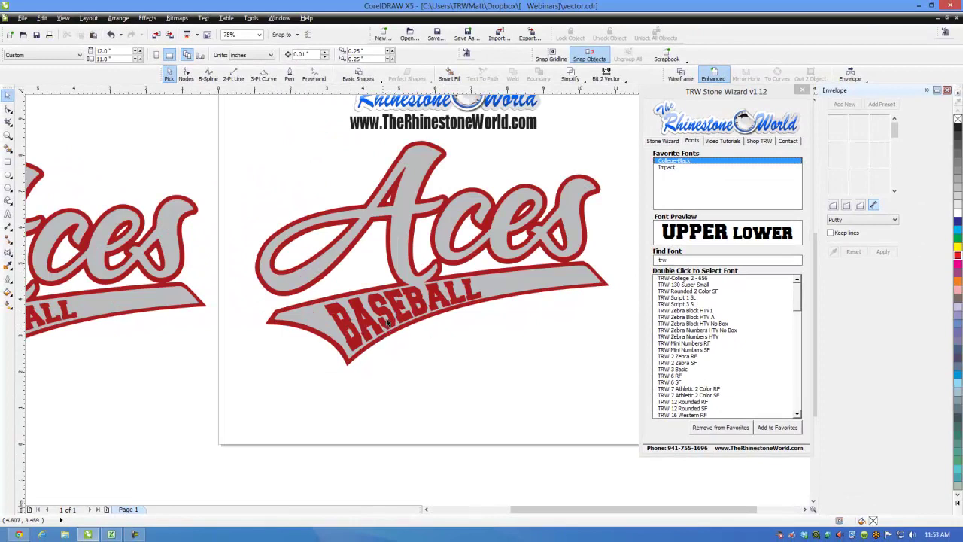
- Change BASEBALL to FOOTBALL in the Edit Text dialog (Ctrl+Shift+T)
left_click(364, 331)
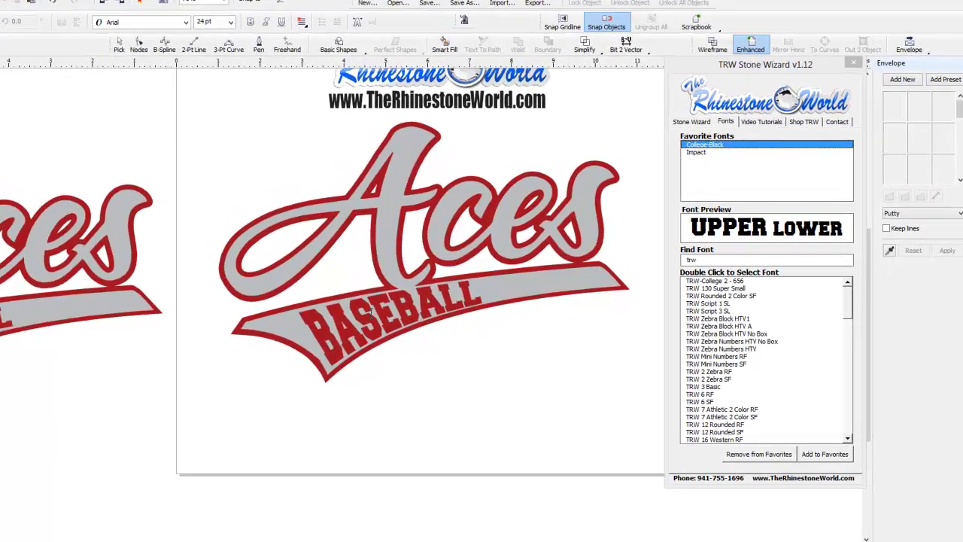
key("ctrl+shift+t")
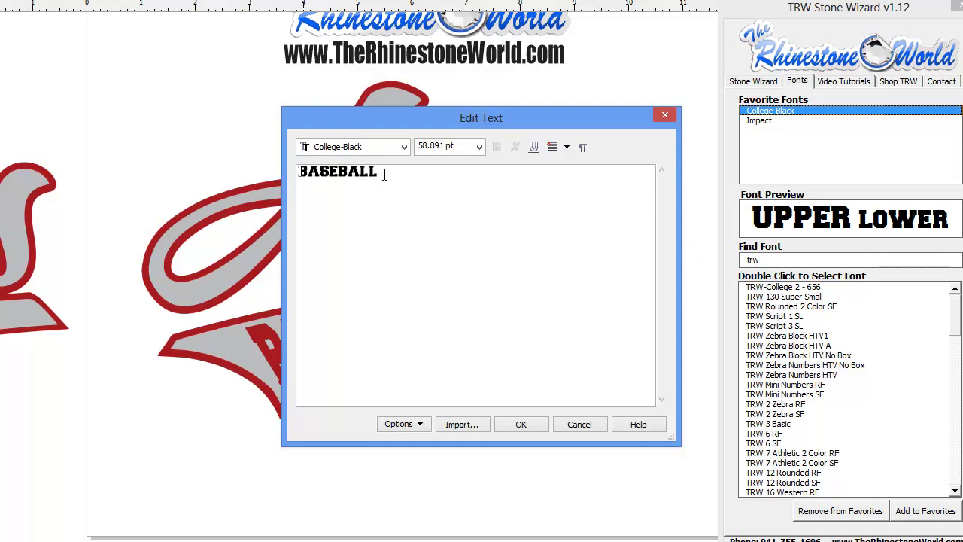
left_click_drag(340, 178, 298, 179)
type("FOOT")
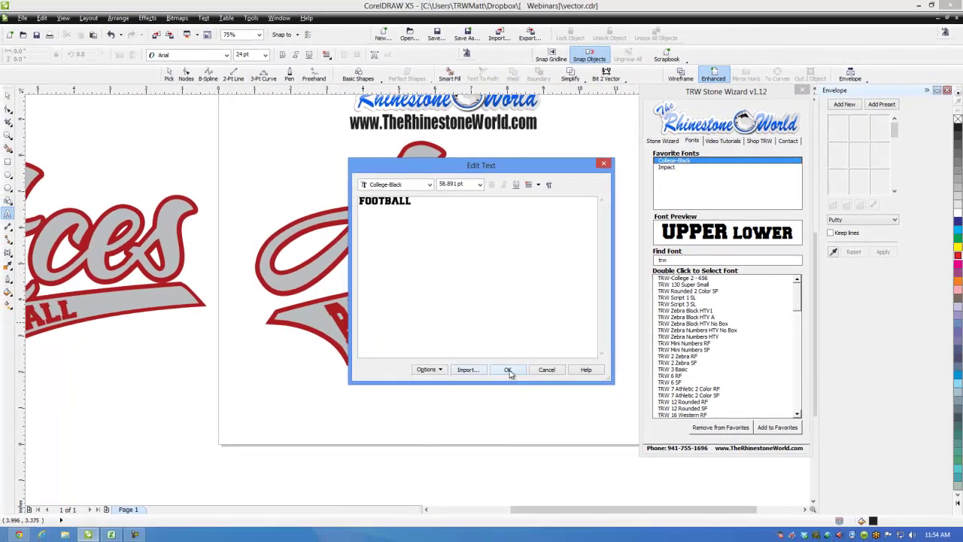
left_click(520, 422)
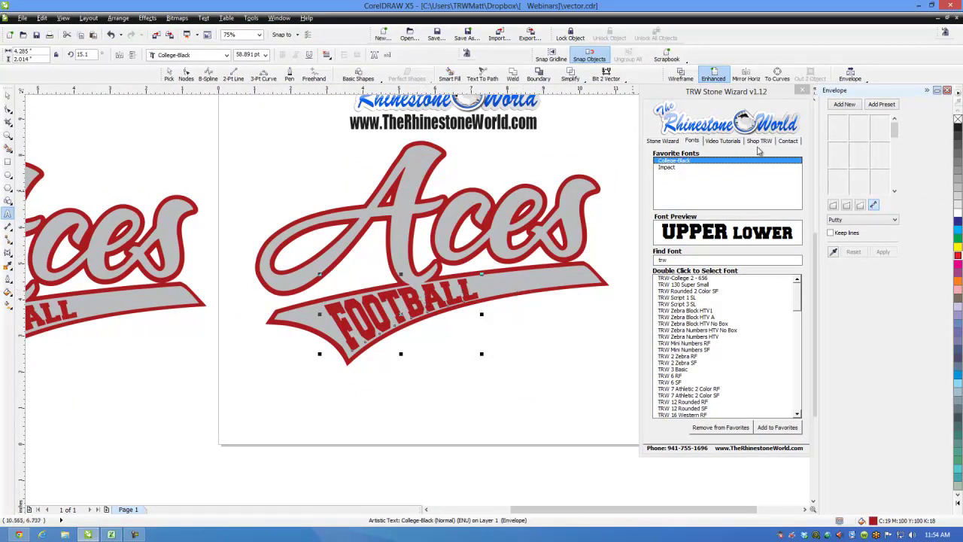
- Edit the text again, replacing FOOT with SOFT so it reads SOFTBALL
left_click(401, 301)
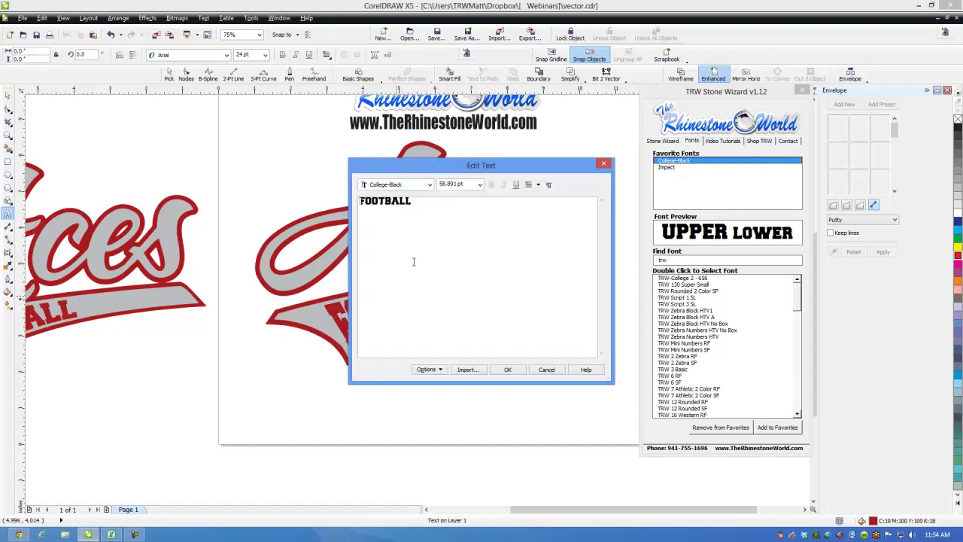
left_click_drag(386, 203, 348, 205)
type("SOFT")
left_click(514, 373)
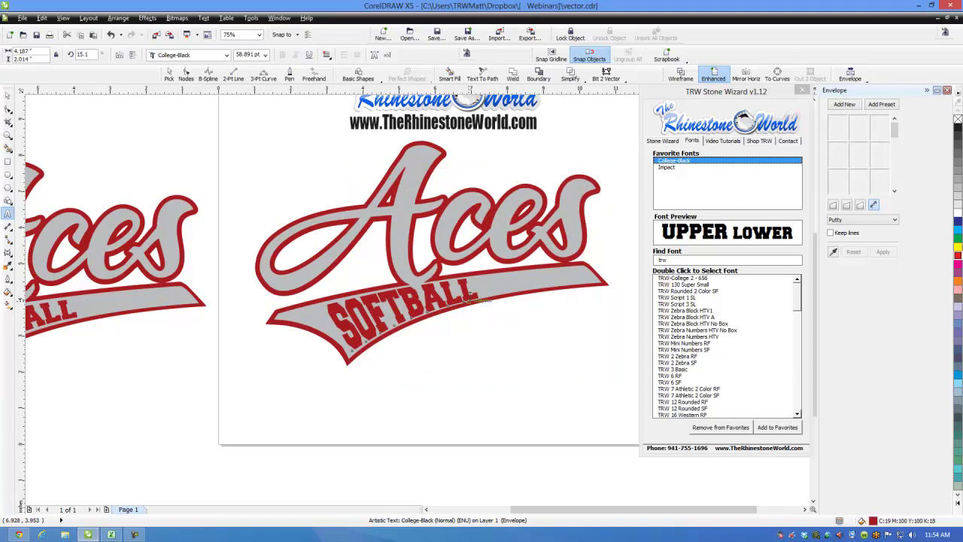
- Delete the Rhinestone World logo from the drawing
left_click(8, 95)
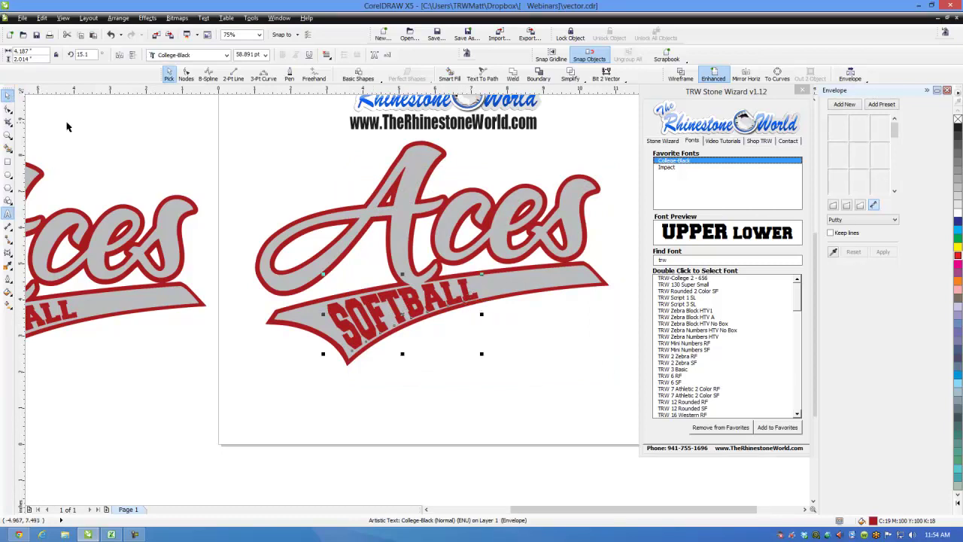
left_click(269, 205)
scroll(297, 219, "down", 2)
scroll(360, 171, "up", 2)
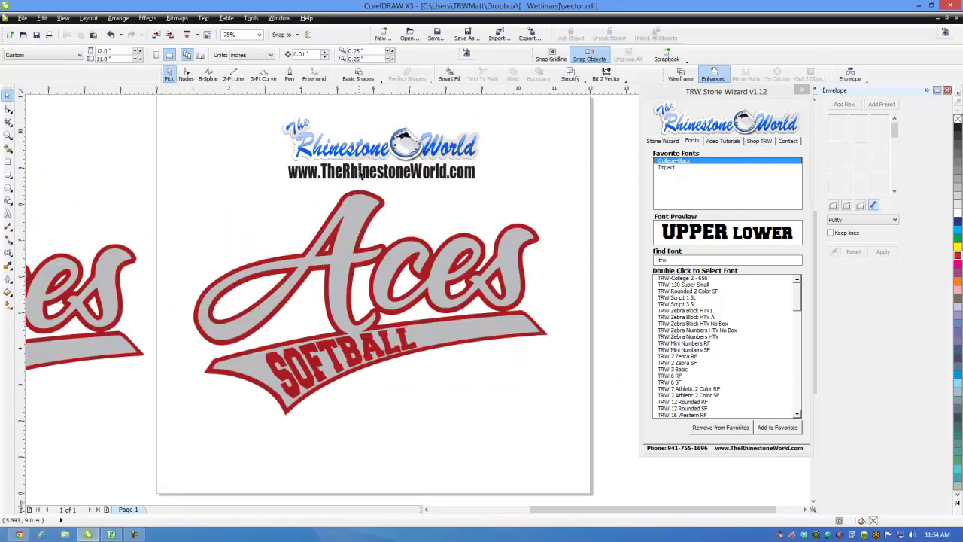
scroll(430, 325, "down", 2)
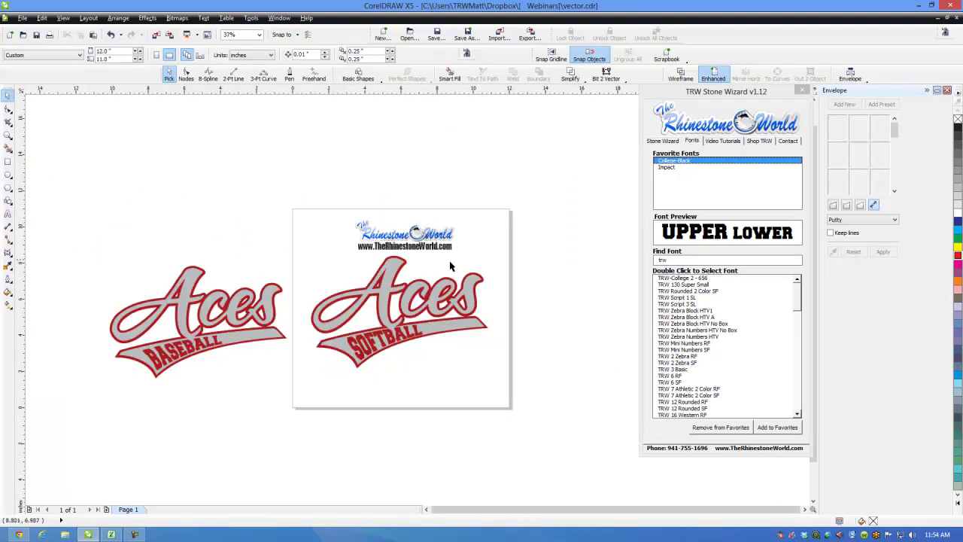
left_click_drag(472, 208, 333, 263)
key("Delete")
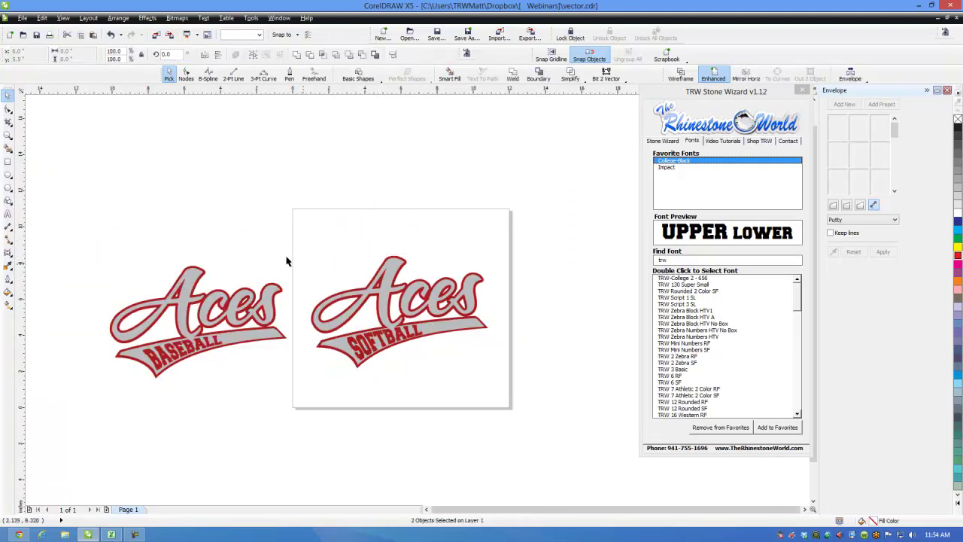
- Delete the off-page BASEBALL copy of the Aces design
left_click_drag(309, 232, 119, 372)
key("Delete")
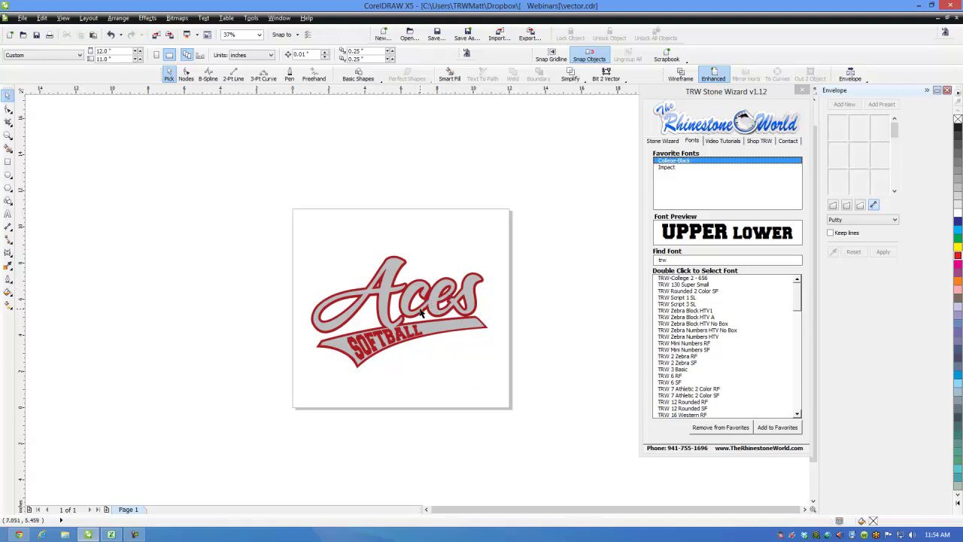
scroll(422, 315, "up", 2)
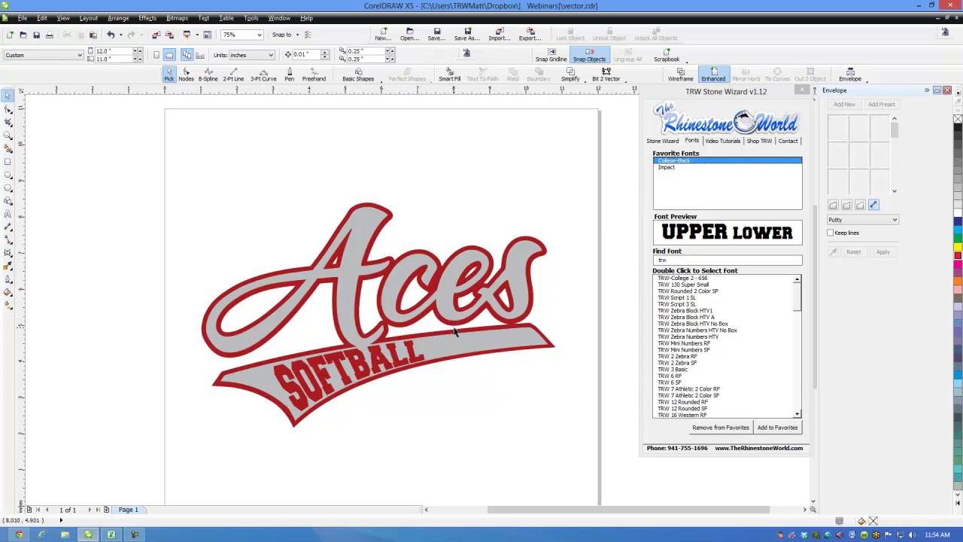
left_click_drag(592, 160, 139, 473)
- Enlarge the Aces SOFTBALL design slightly and place it on a Mens T-shirt mock-up
scroll(303, 402, "down", 2)
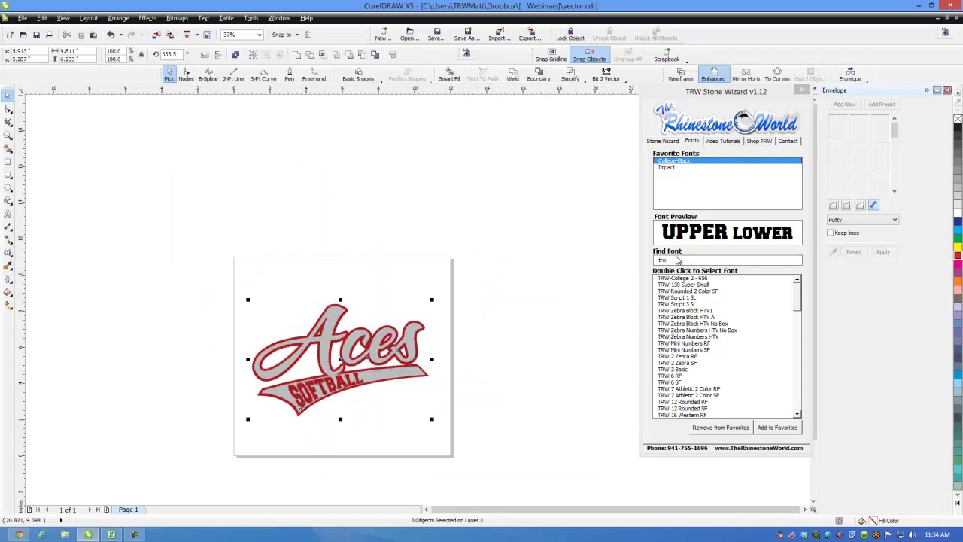
left_click(671, 142)
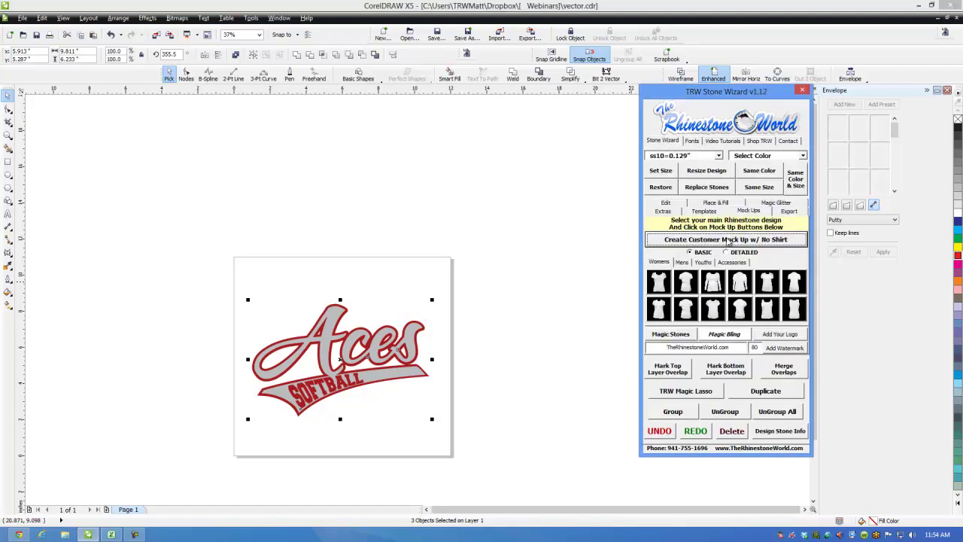
left_click(748, 212)
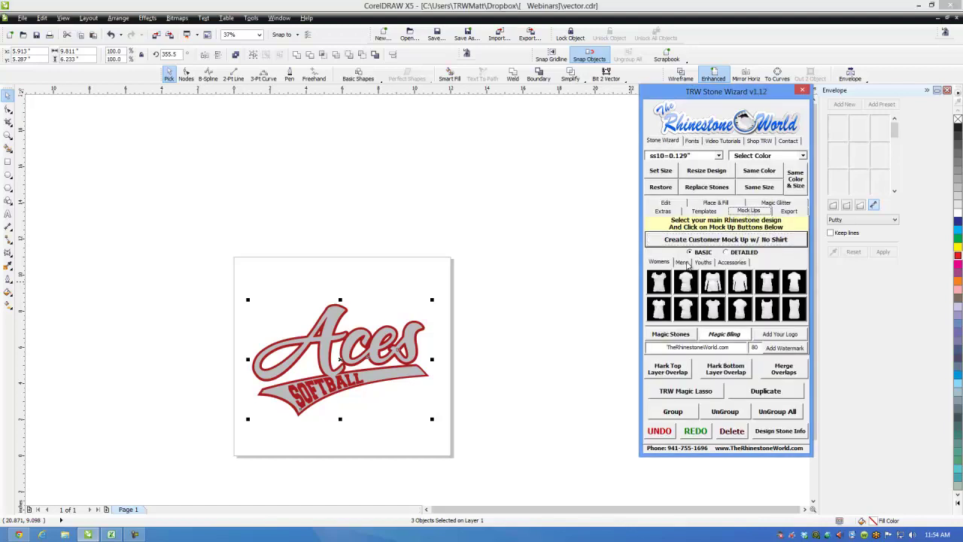
left_click(681, 263)
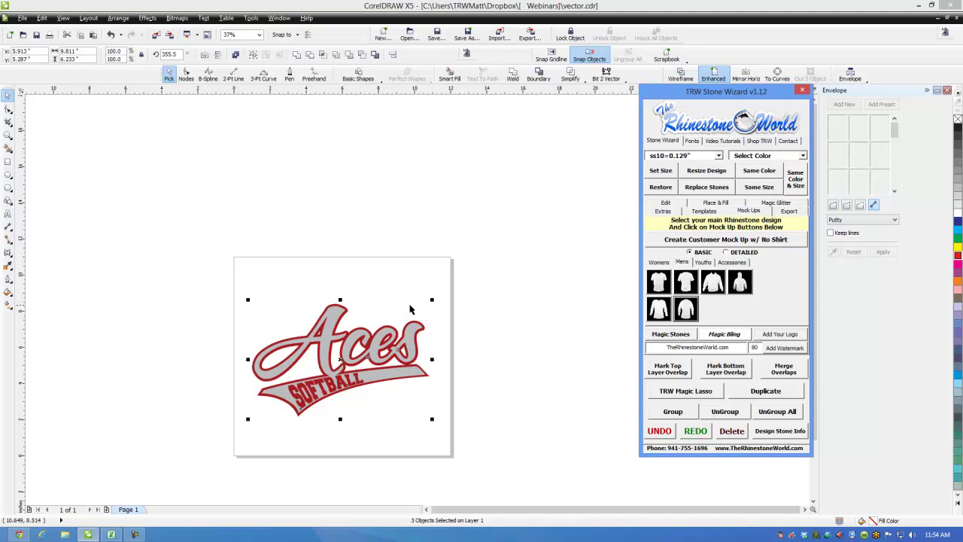
left_click_drag(434, 299, 440, 294)
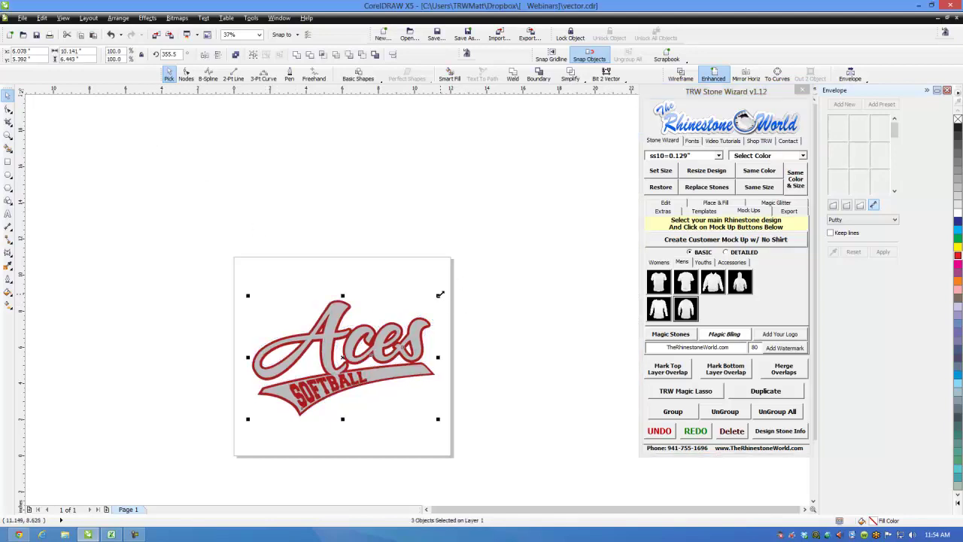
left_click(659, 285)
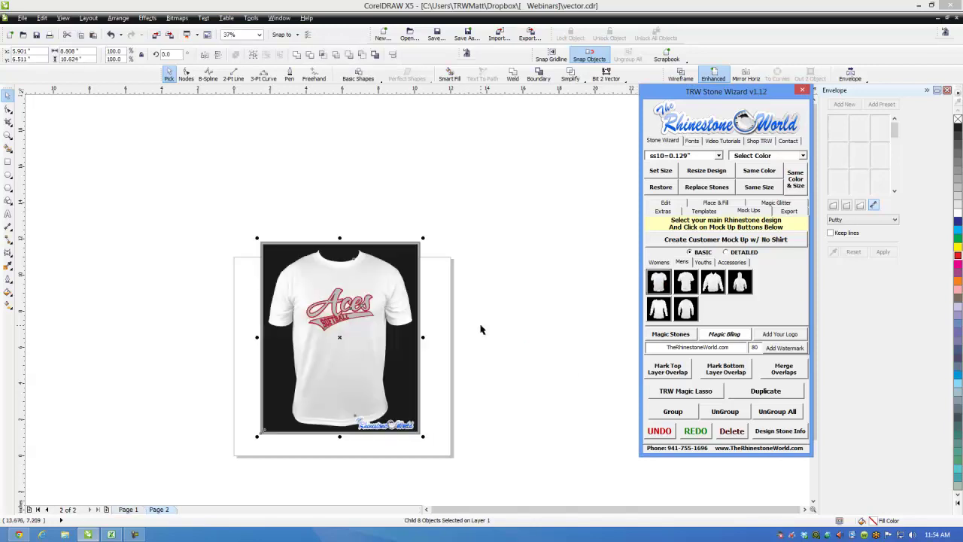
- Review the new mock-up page, then return to Page 1 with the Aces logo
scroll(310, 340, "up", 1)
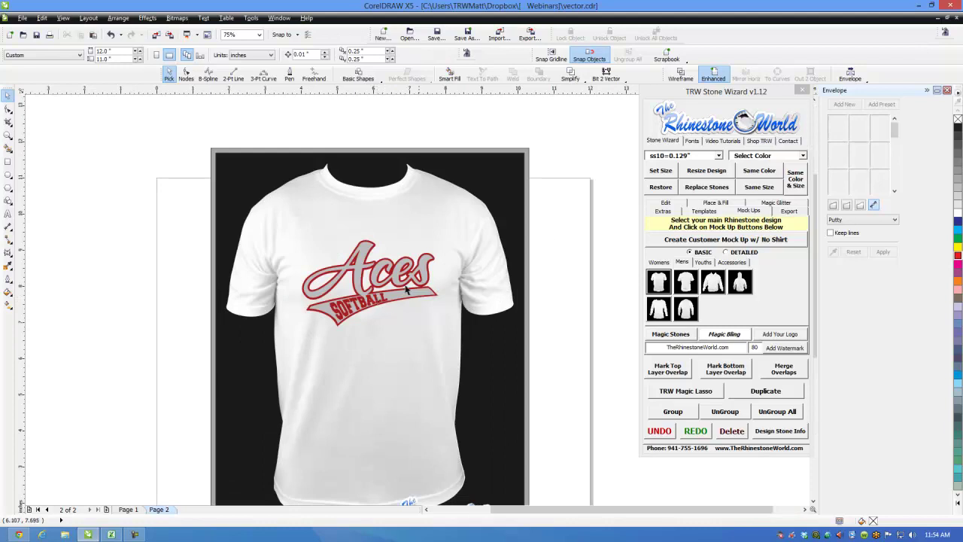
scroll(398, 303, "down", 1)
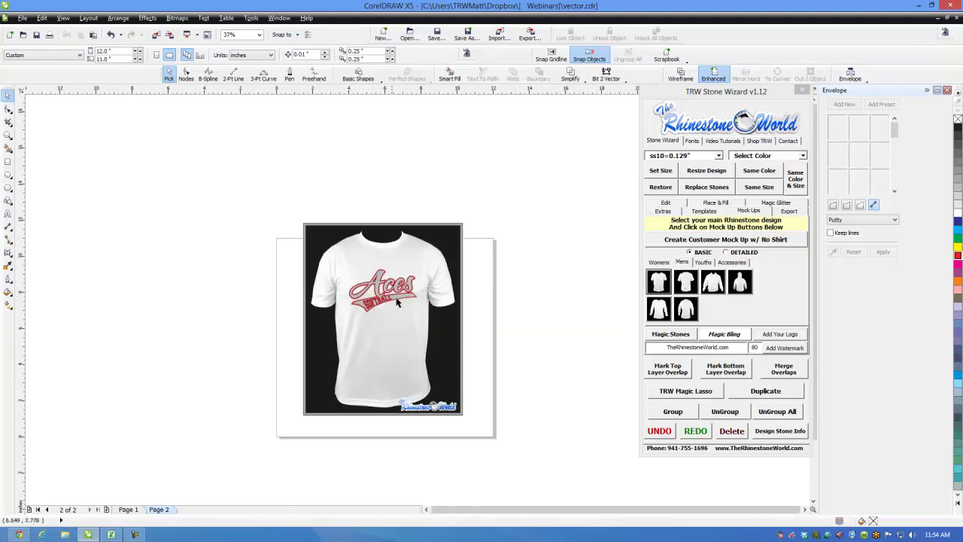
left_click(132, 510)
- Add '#23' text below the logo and set it in the College-Black font
scroll(426, 387, "up", 1)
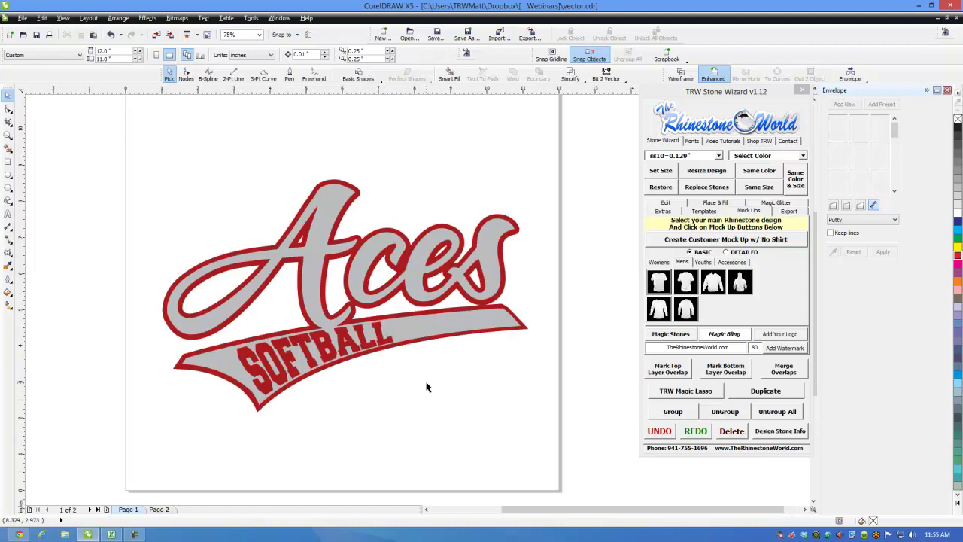
left_click(9, 214)
left_click(410, 372)
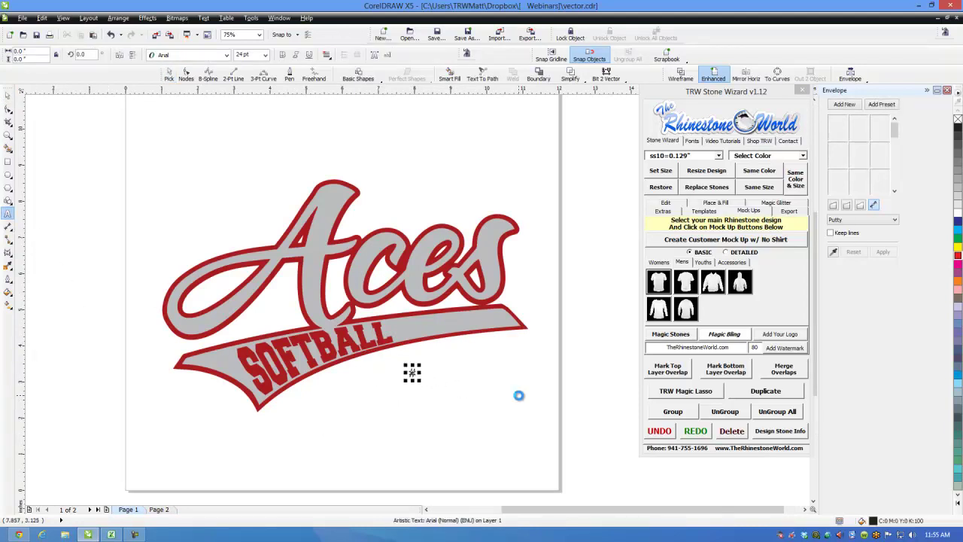
type("23")
left_click(9, 97)
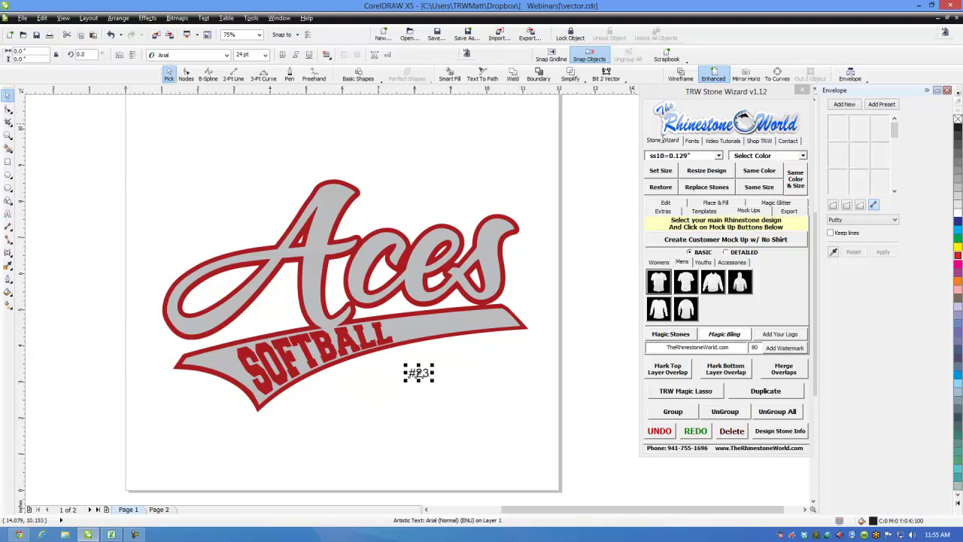
left_click(690, 142)
double_click(682, 162)
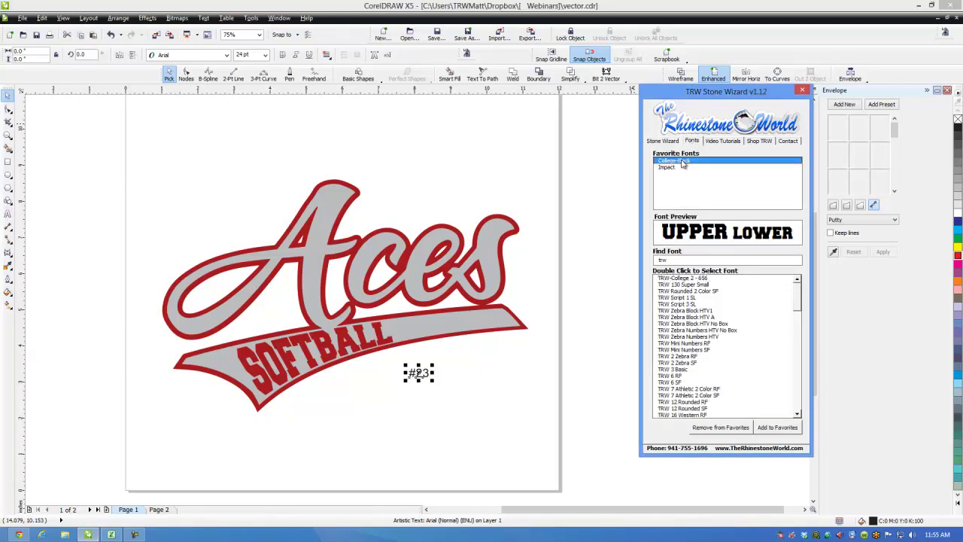
- Size the #23 to fit beside SOFTBALL and fill it light grey
left_click_drag(443, 382, 568, 432)
left_click_drag(487, 364, 487, 355)
left_click_drag(550, 370, 504, 360)
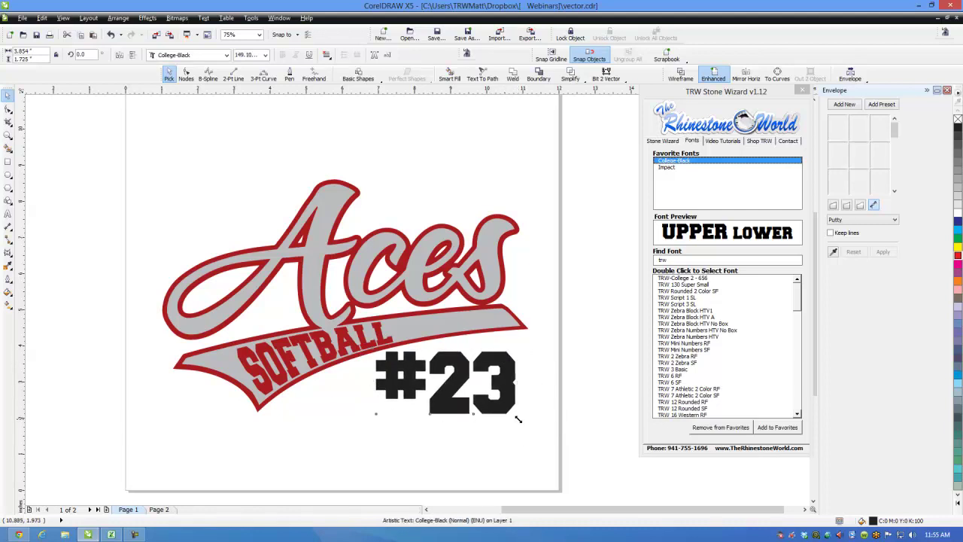
left_click_drag(518, 418, 497, 389)
scroll(497, 389, "down", 1)
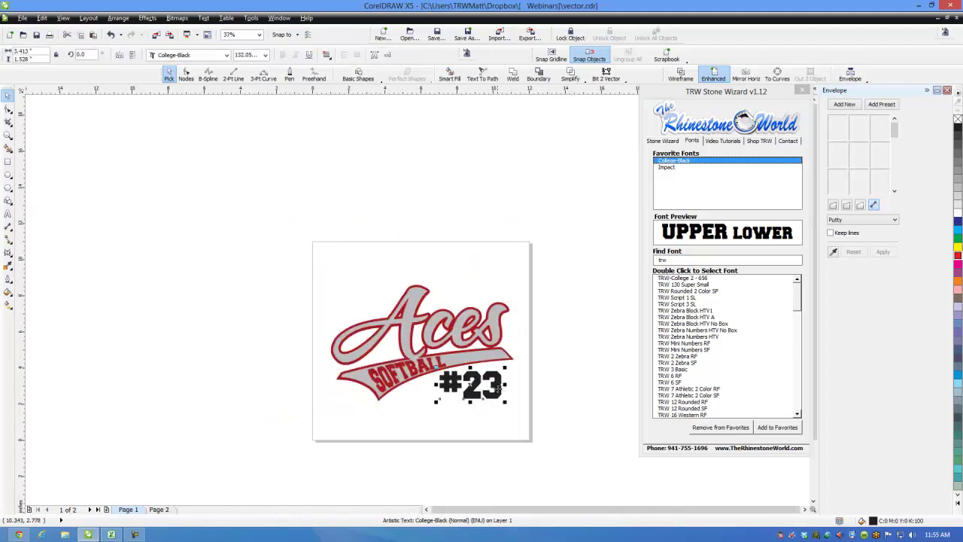
scroll(497, 387, "up", 2)
scroll(489, 391, "down", 1)
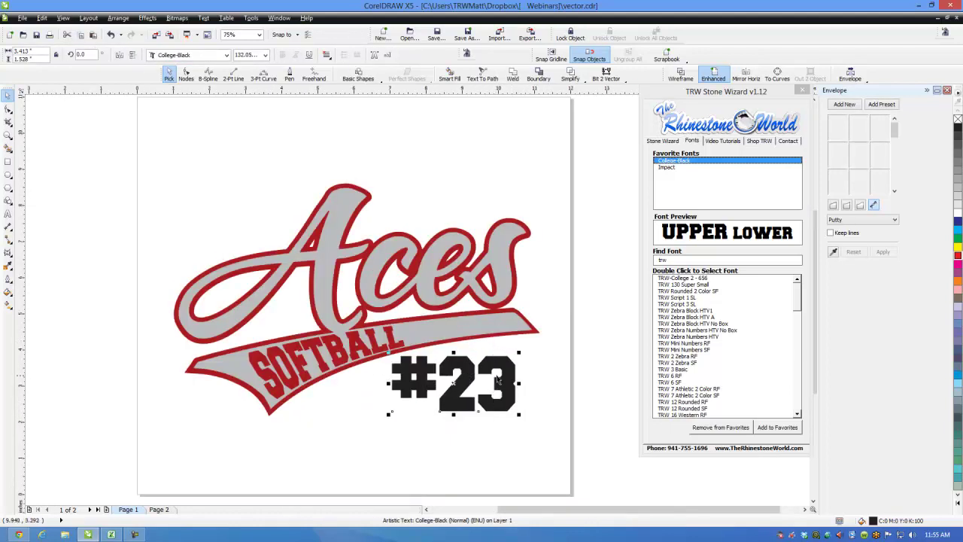
left_click(959, 192)
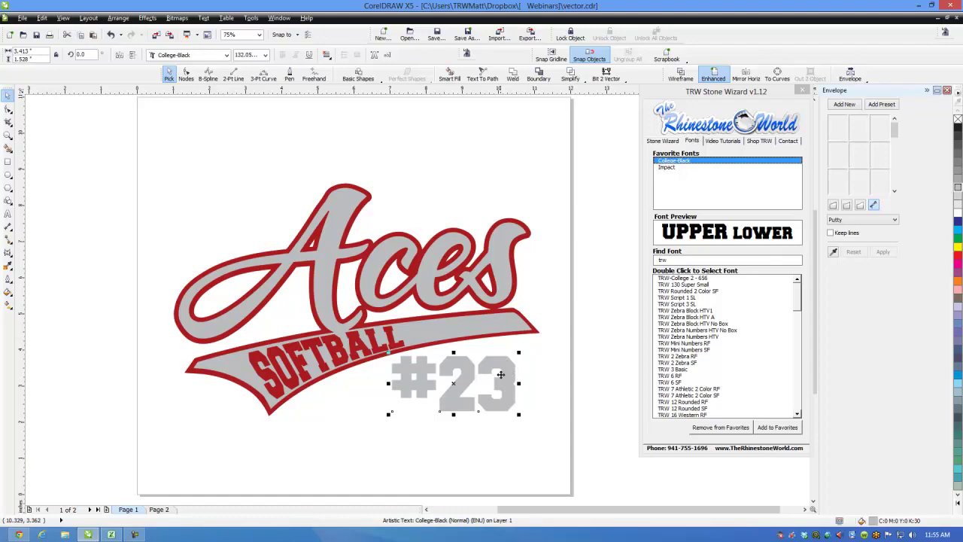
- In Place & Fill, set Contour Spacing to 0.07 with the contour going Outside
left_click(662, 141)
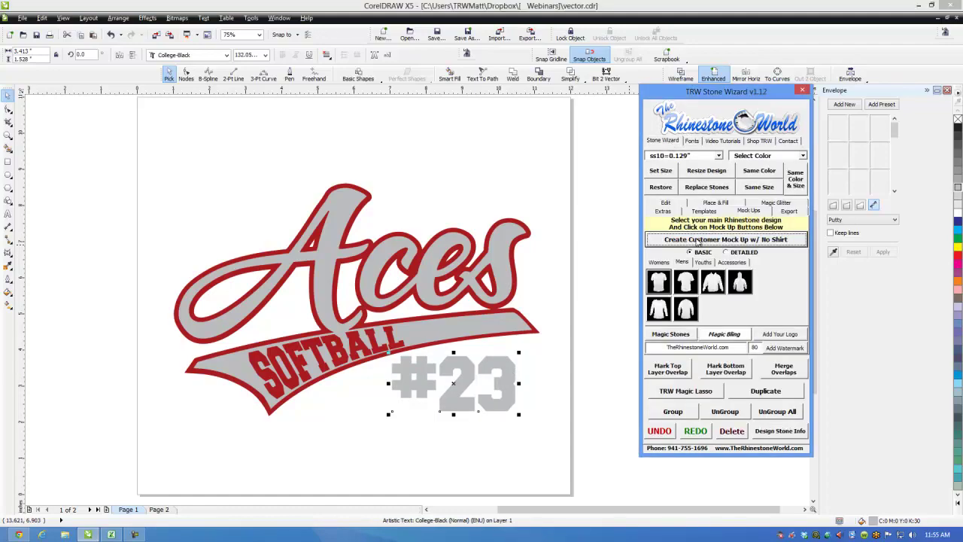
left_click(712, 203)
left_click_drag(745, 253, 748, 252)
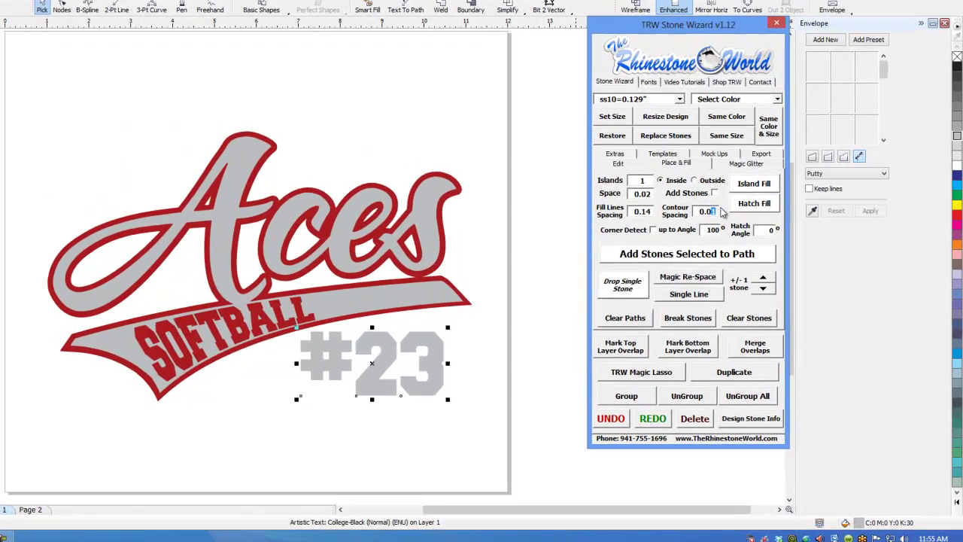
type("4")
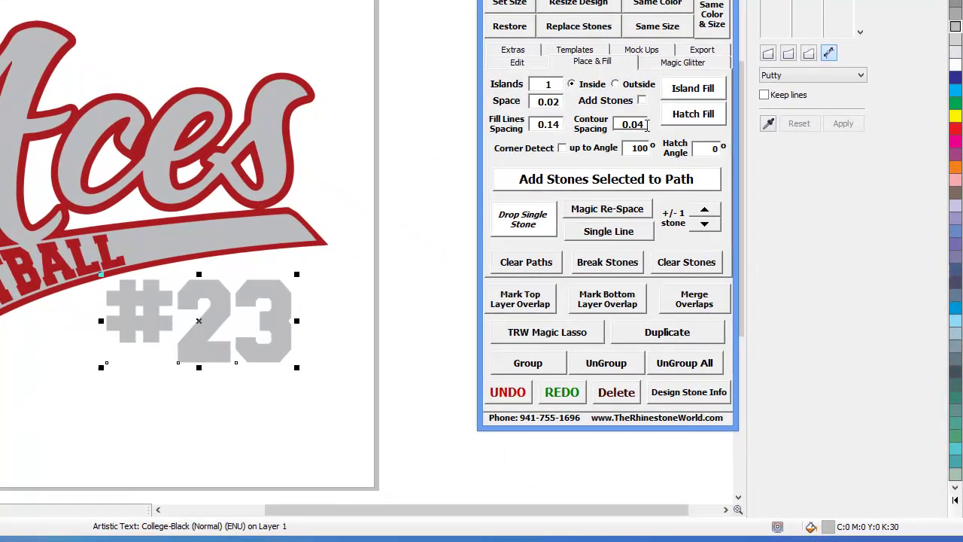
left_click_drag(638, 124, 648, 129)
type("7")
left_click(617, 85)
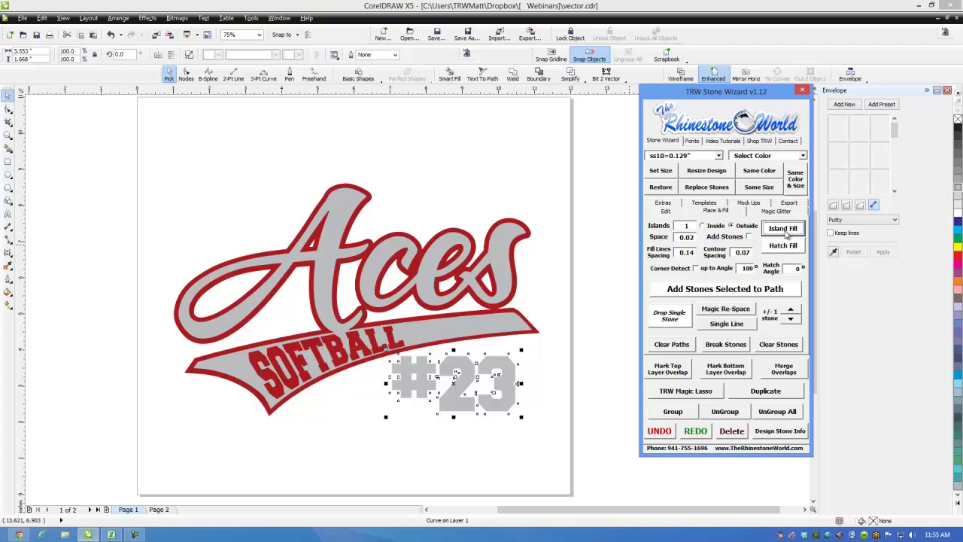
- Give #23 a dark red outline, then select all five parts of the design
right_click(958, 260)
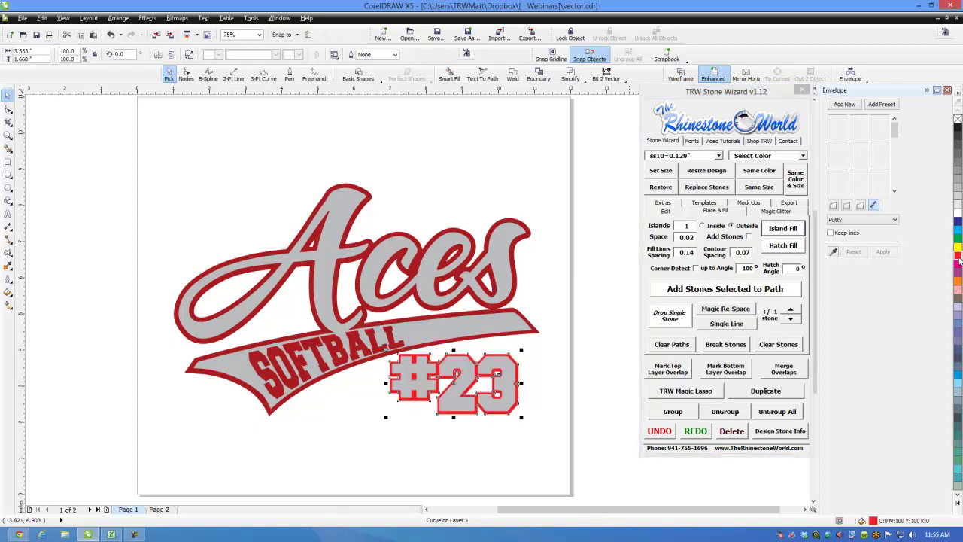
left_click_drag(958, 260, 504, 280)
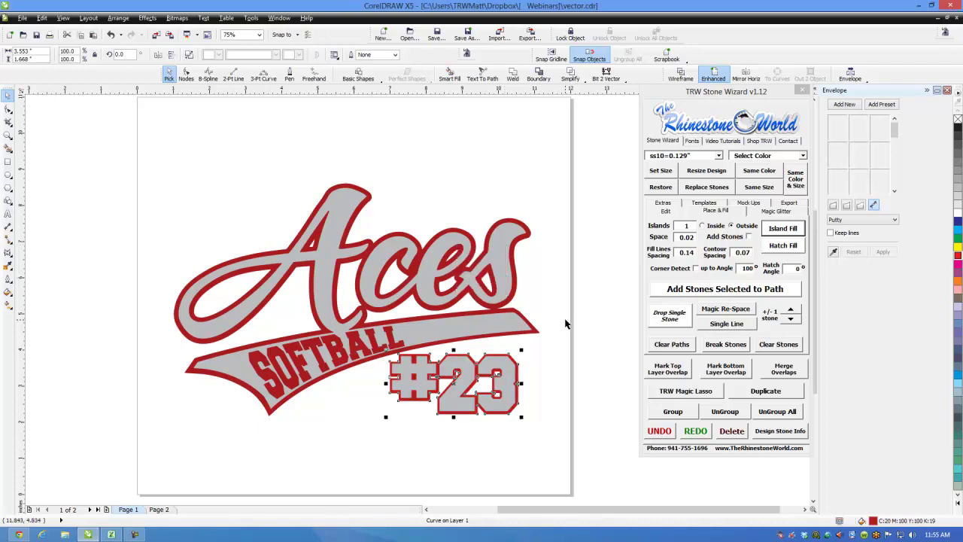
left_click(566, 324)
scroll(540, 357, "down", 2)
left_click_drag(577, 215, 313, 426)
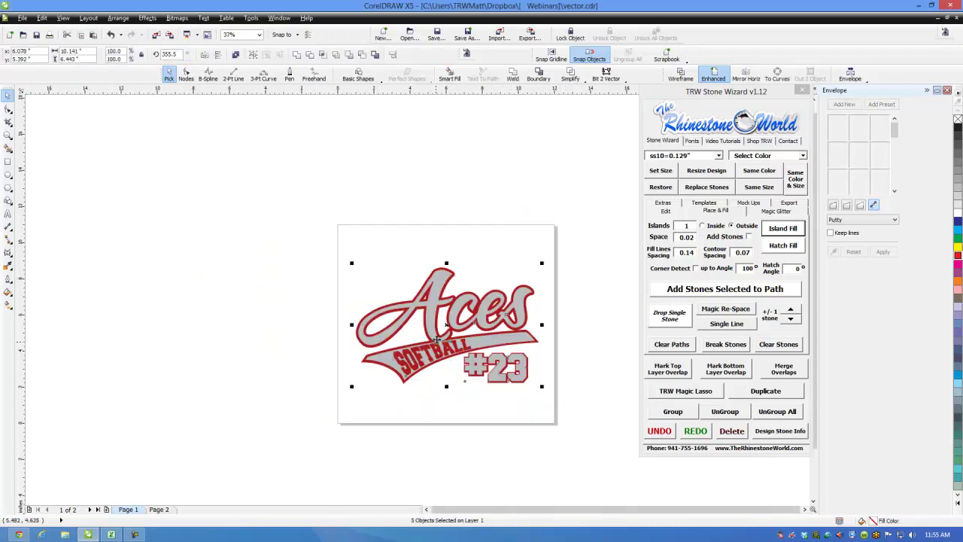
- Create a men's white T-shirt mock-up of the Aces SOFTBALL #23 design and zoom to inspect it
left_click(748, 203)
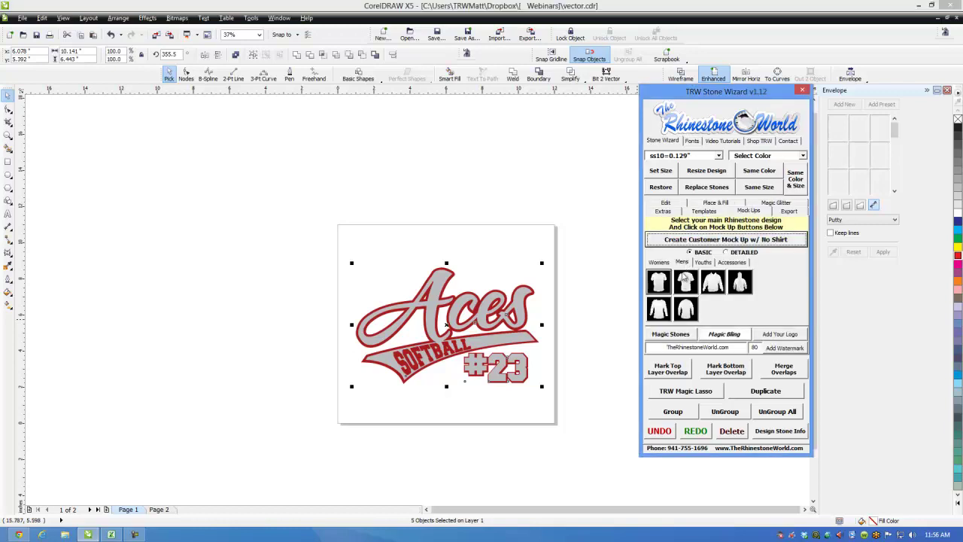
left_click(658, 288)
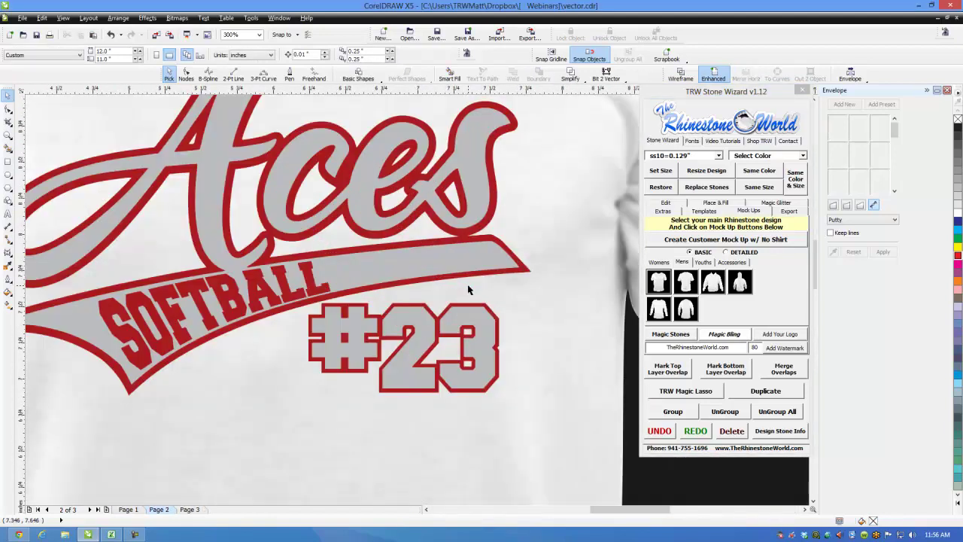
scroll(468, 290, "down", 4)
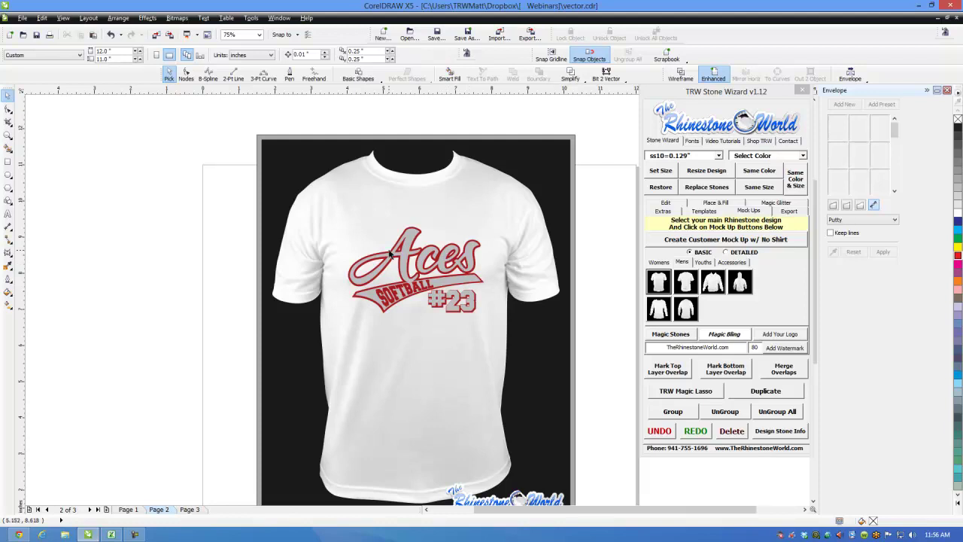
scroll(434, 282, "up", 4)
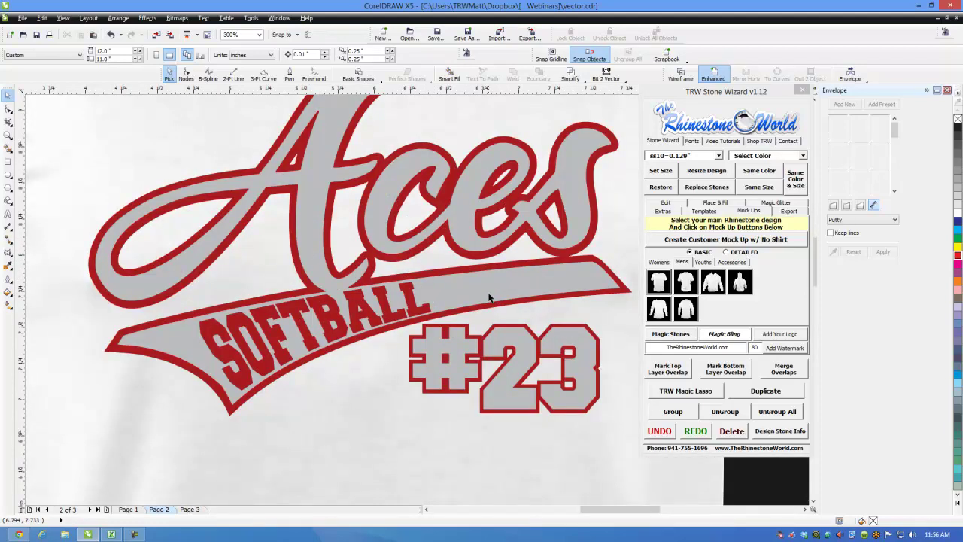
scroll(488, 297, "down", 4)
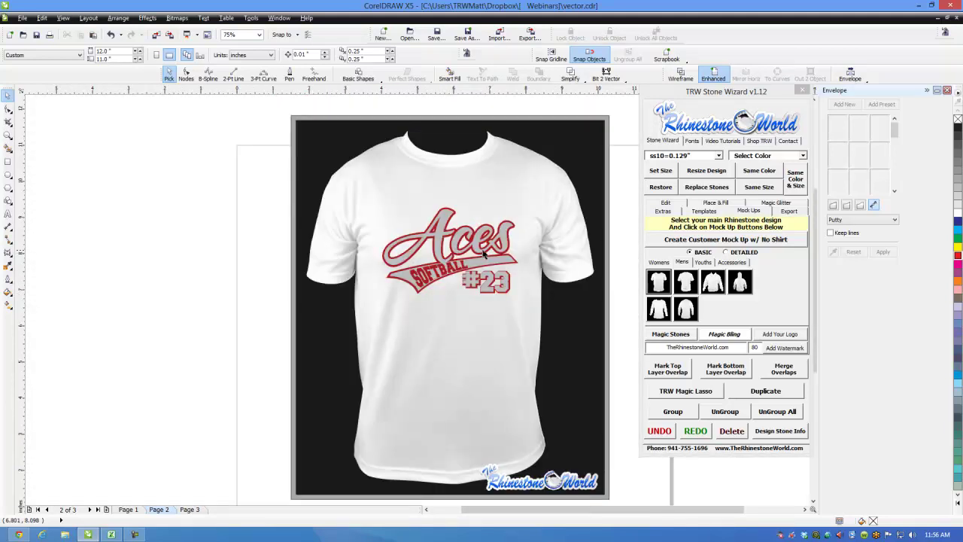
scroll(485, 253, "down", 2)
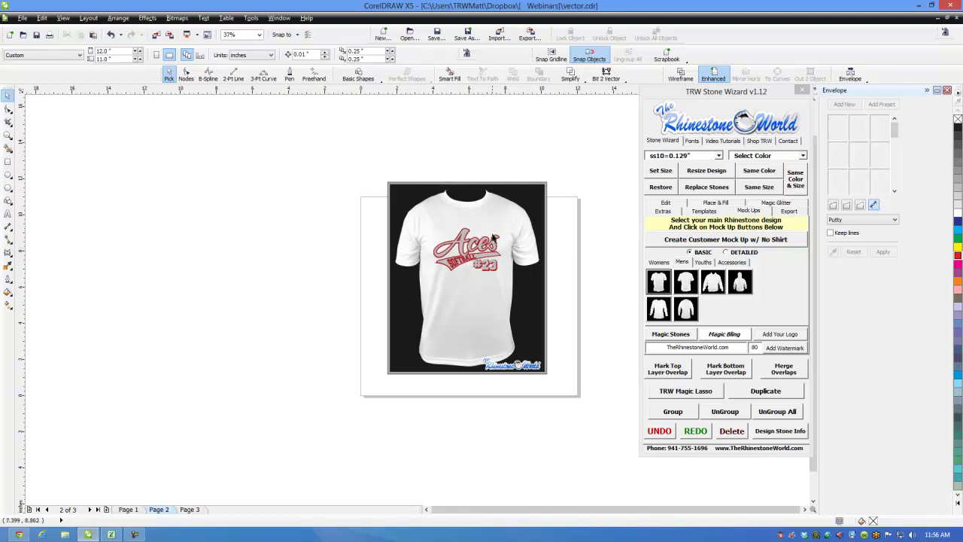
- Go back to Page 1 and select the curved SOFTBALL lettering with the Text tool
scroll(477, 254, "up", 2)
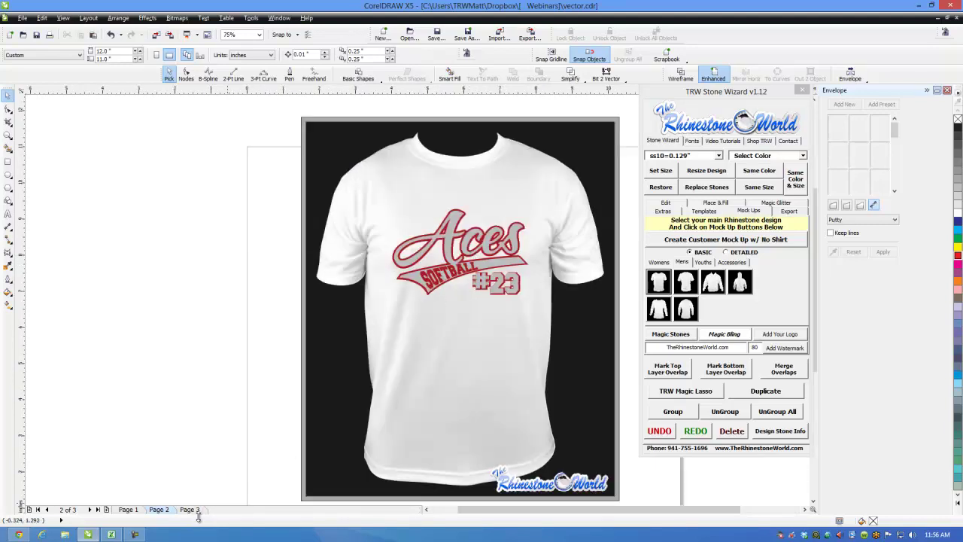
left_click(128, 509)
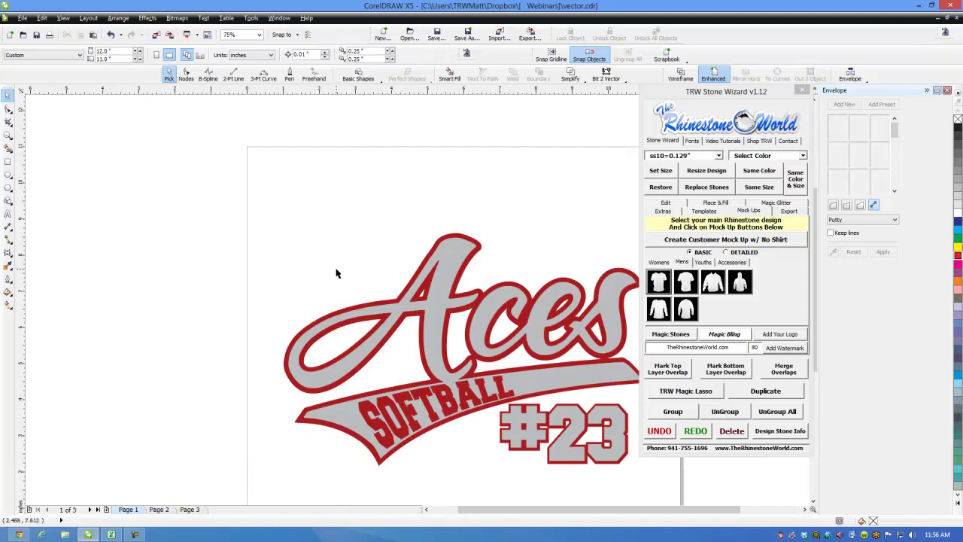
scroll(358, 280, "down", 2)
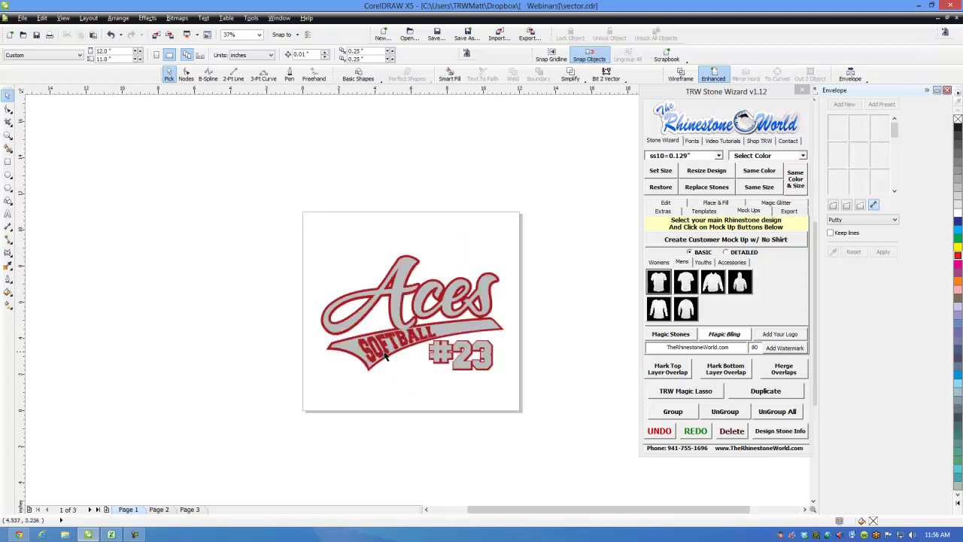
scroll(388, 352, "up", 2)
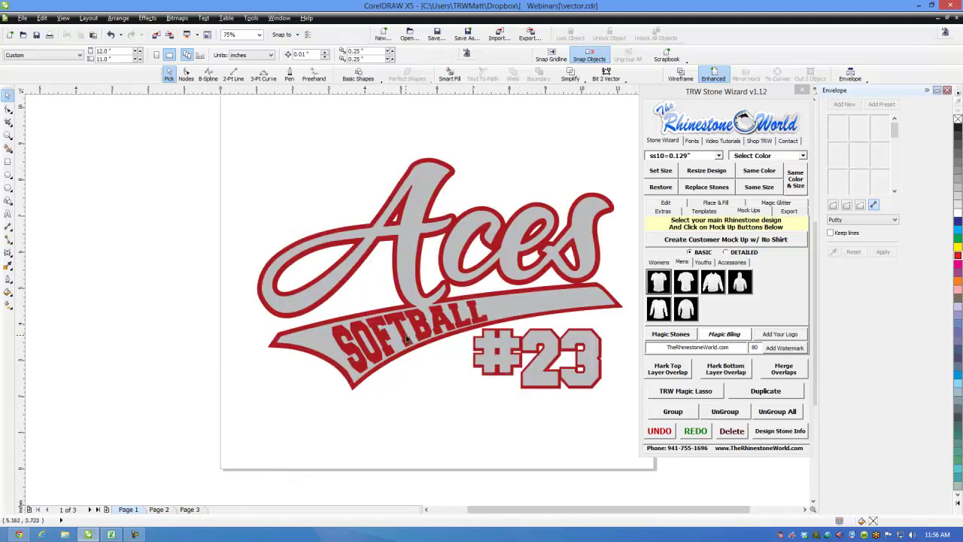
double_click(408, 340)
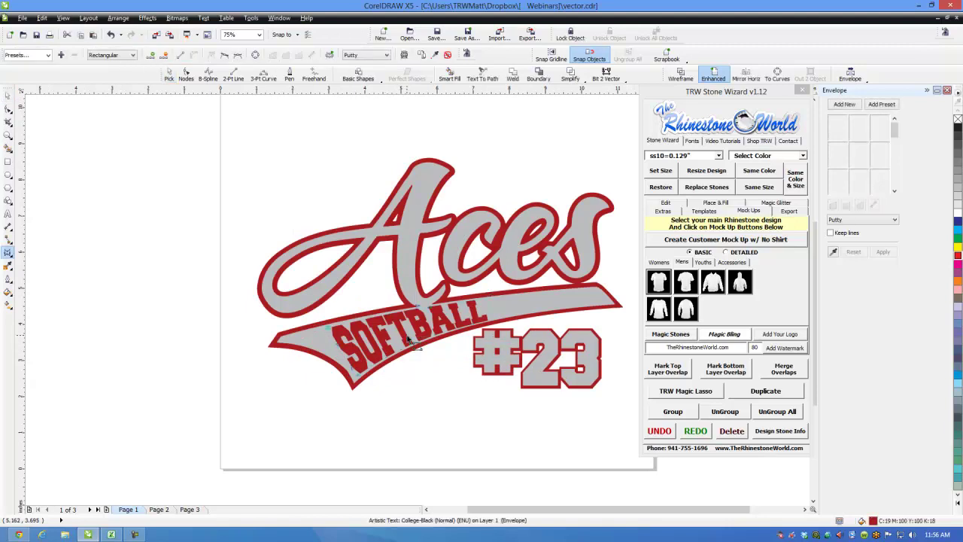
left_click(7, 213)
left_click(423, 347)
- Replace SOFT with VOLLEY in Edit Text so the lettering reads VOLLEYBALL
key("ctrl+shift+t")
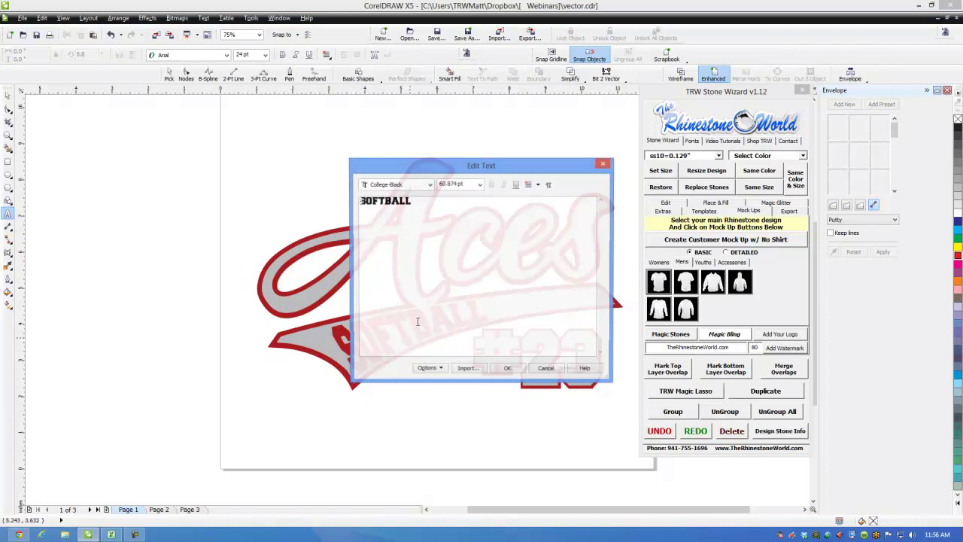
left_click_drag(361, 201, 386, 201)
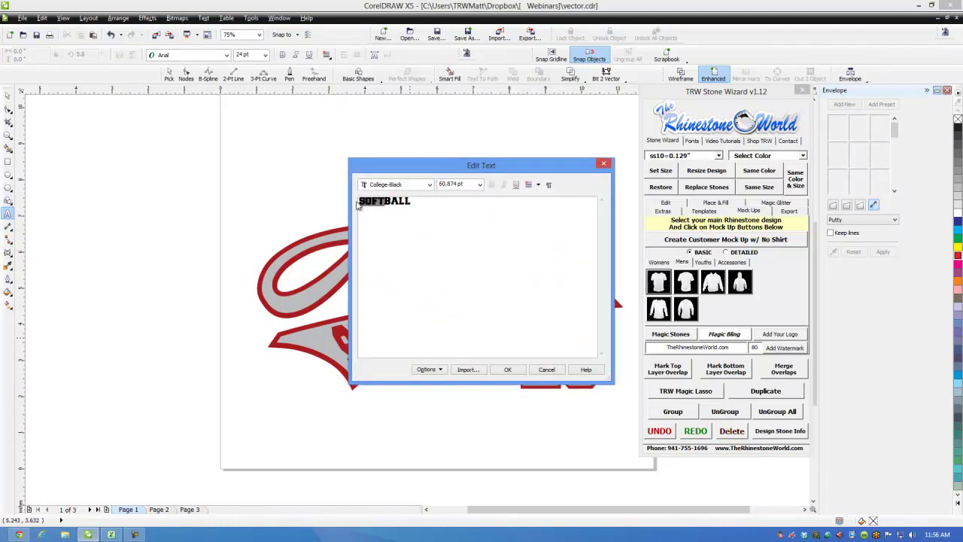
type("VOLLEY")
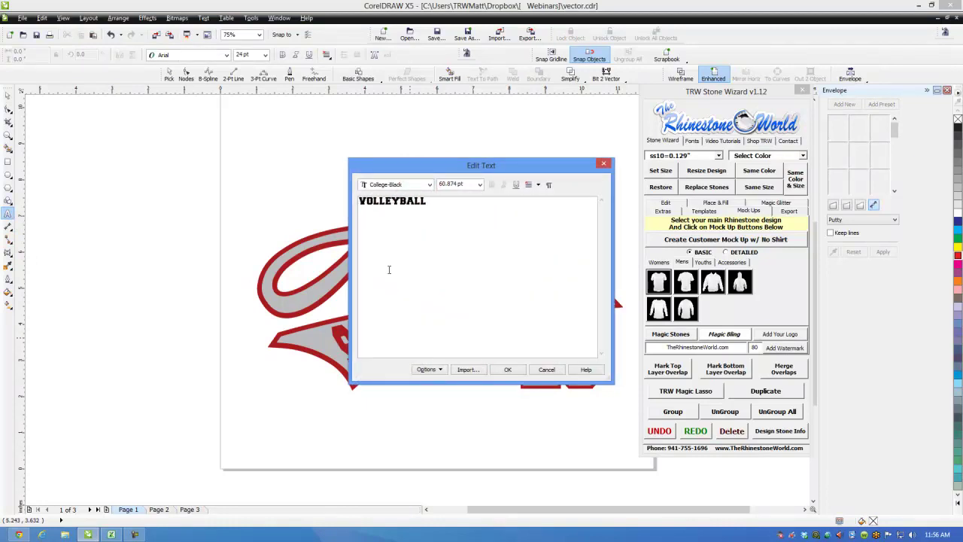
left_click(516, 370)
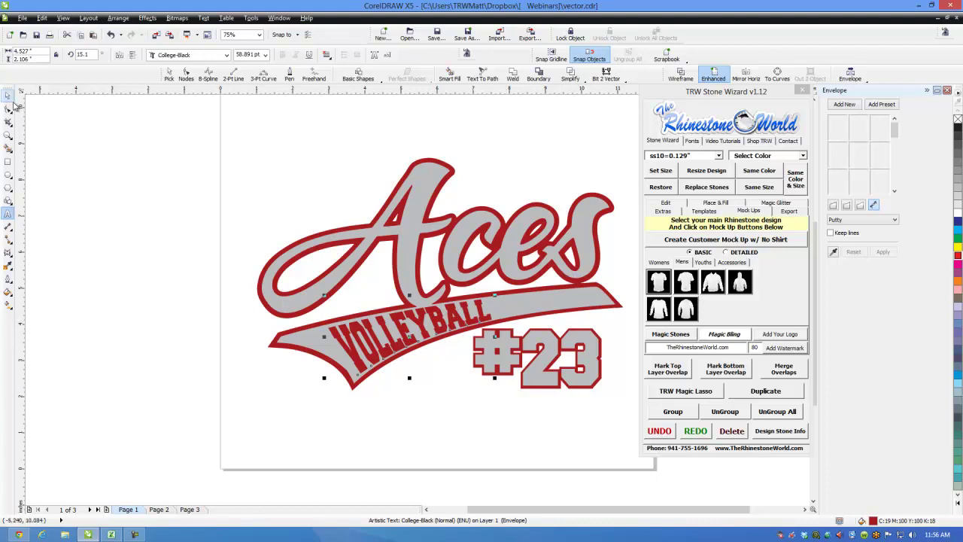
left_click(8, 95)
left_click(304, 182)
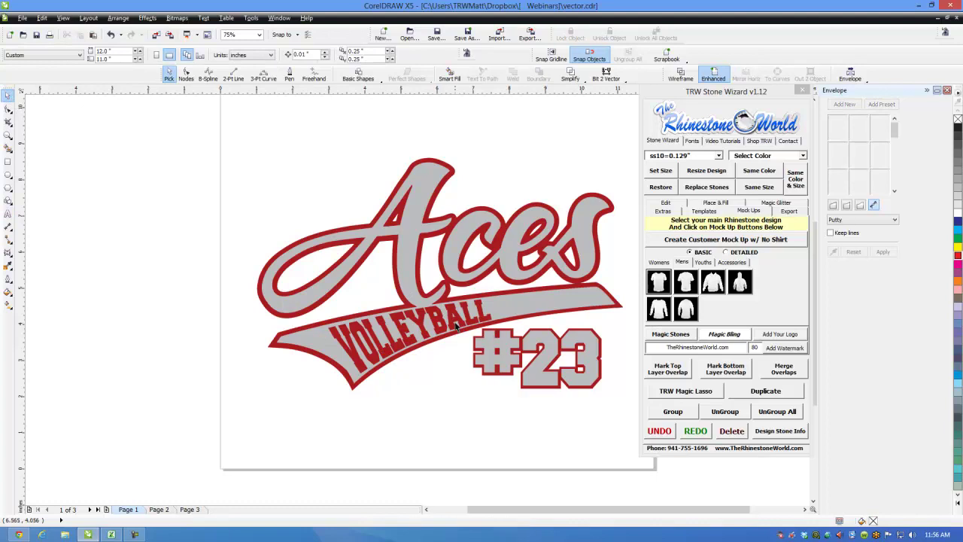
scroll(434, 333, "down", 2)
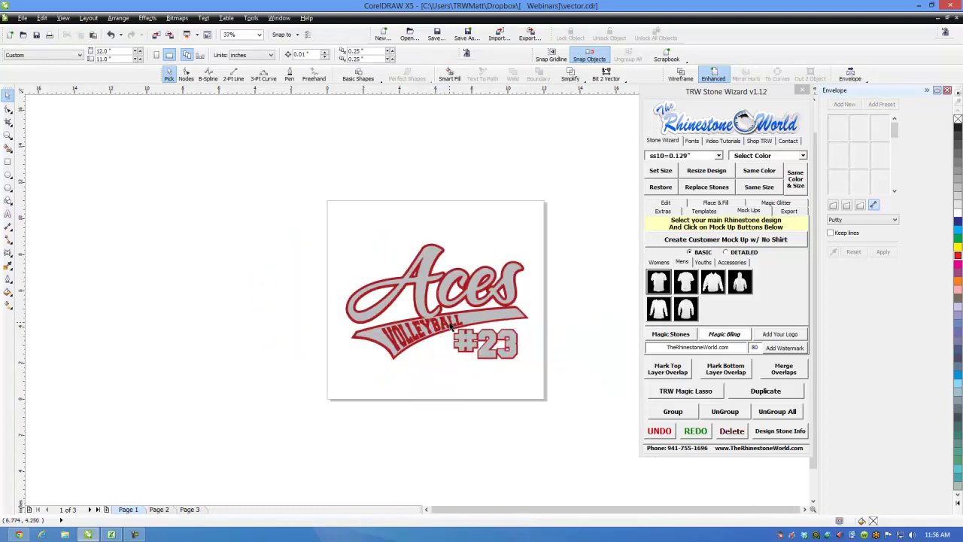
scroll(449, 325, "up", 2)
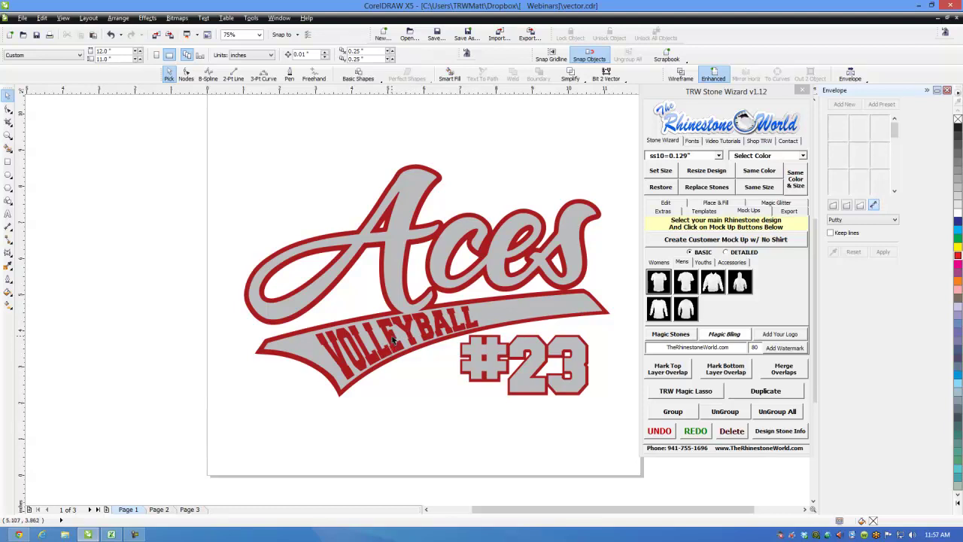
scroll(472, 323, "down", 2)
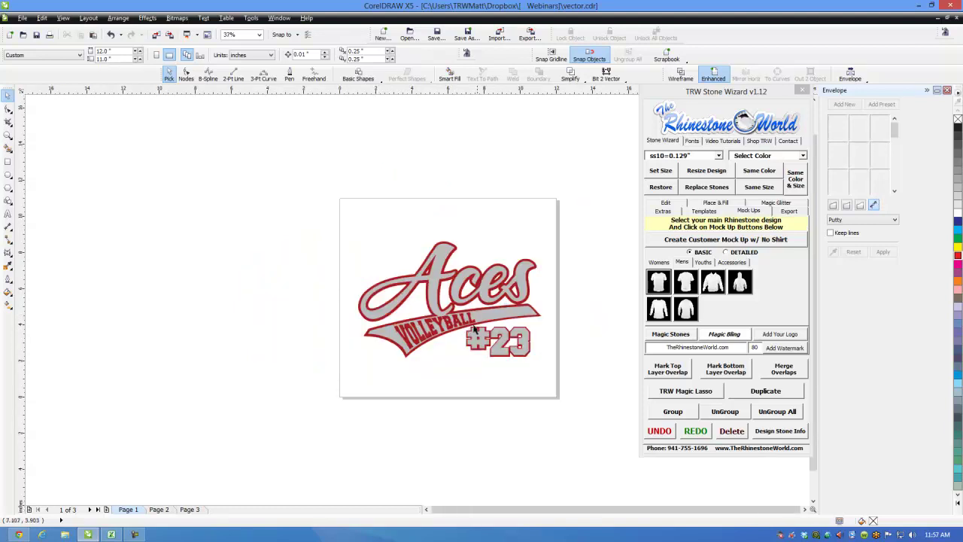
left_click_drag(581, 212, 326, 423)
- Create a Mens basic tee mock-up of the Aces VOLLEYBALL #23 logo and review it
left_click(659, 283)
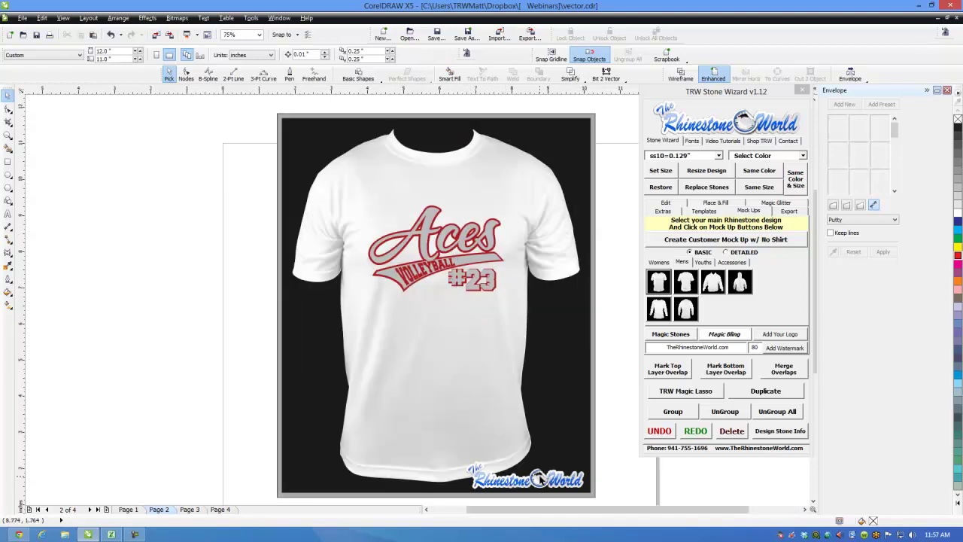
scroll(502, 359, "down", 1)
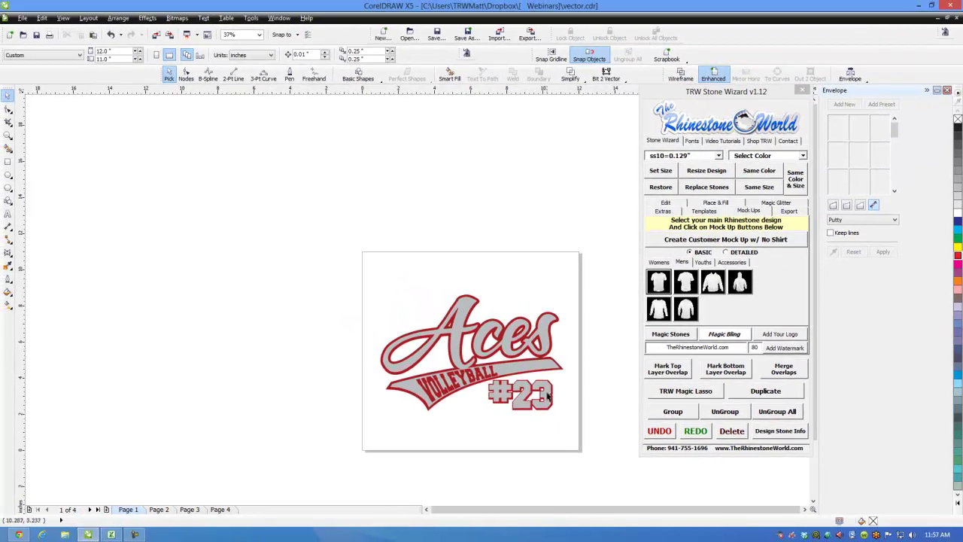
- Fill the Aces logo and the #23 text with Silver glitter
scroll(548, 397, "up", 2)
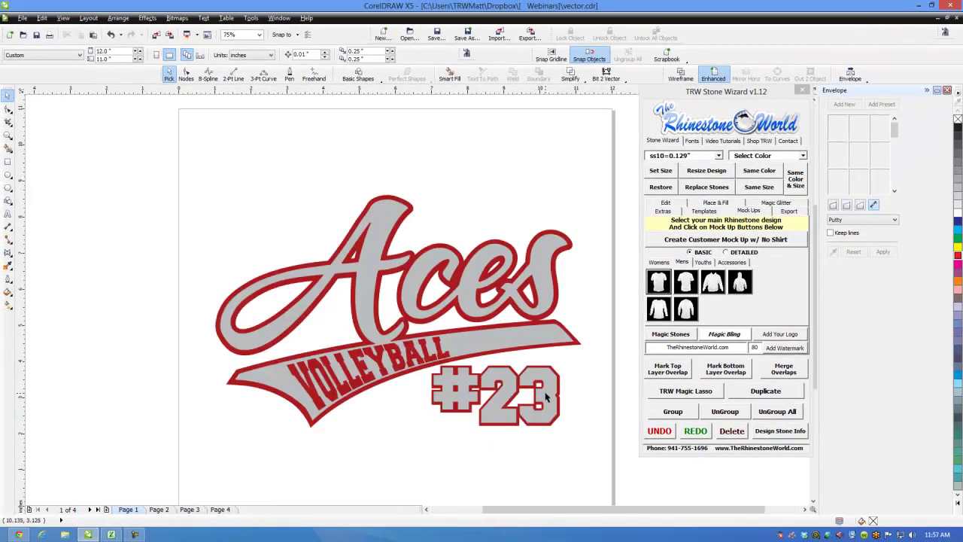
left_click(542, 339)
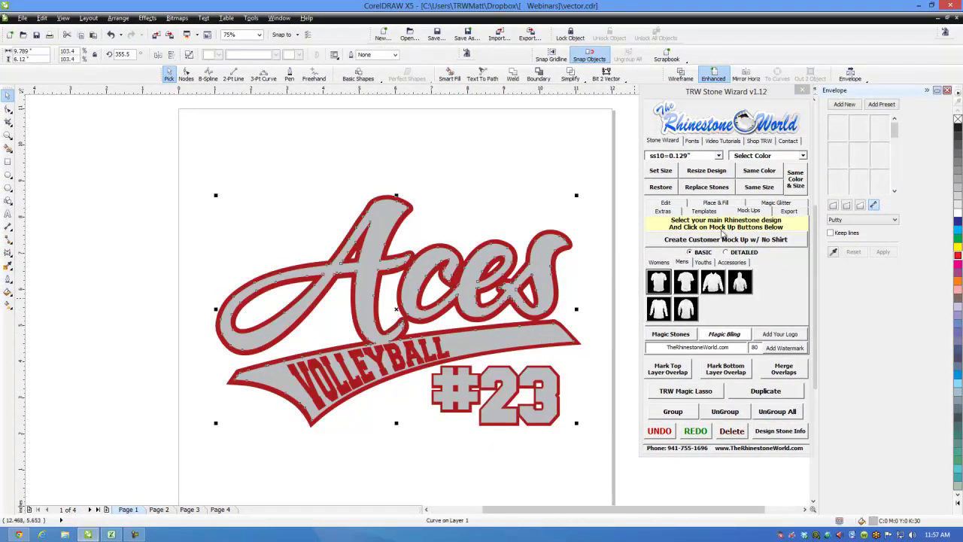
left_click(779, 205)
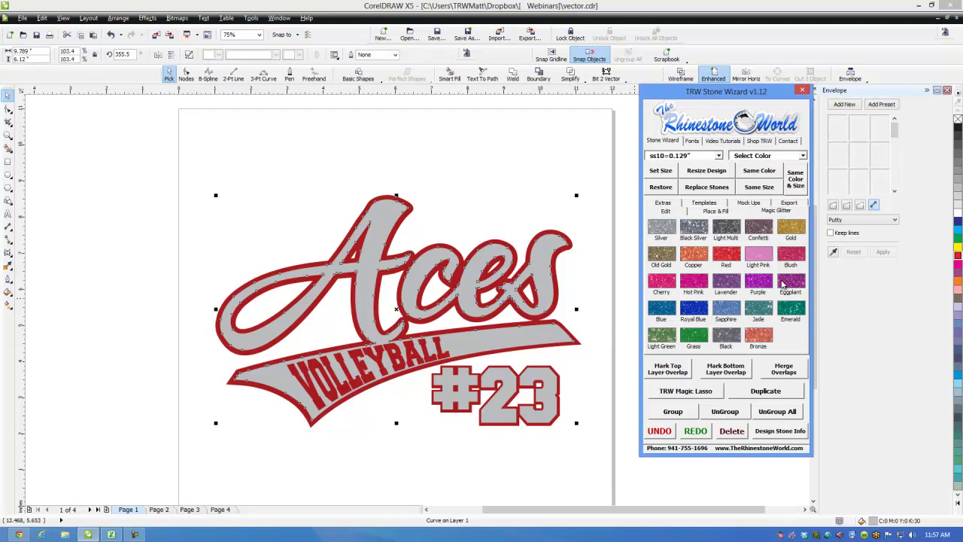
left_click(669, 229)
left_click(614, 371)
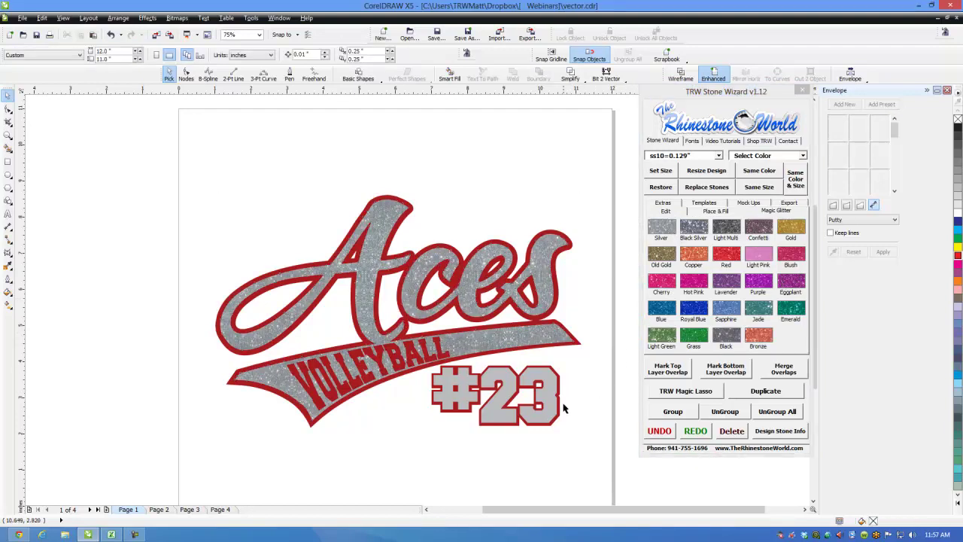
left_click(557, 407, "ctrl")
left_click(662, 227)
left_click(587, 361)
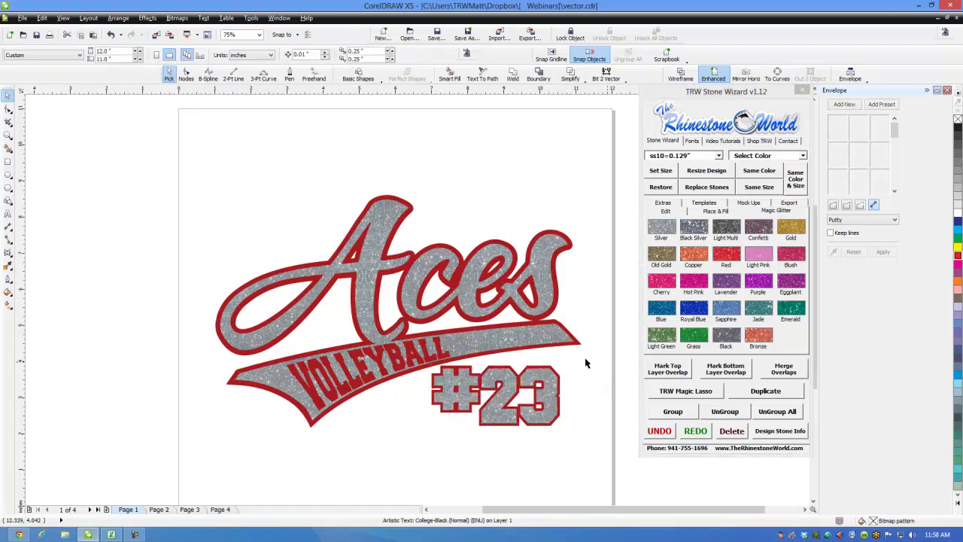
- Make the logo's outlines Red glitter, then marquee-select the whole logo
left_click(400, 317)
left_click(727, 256)
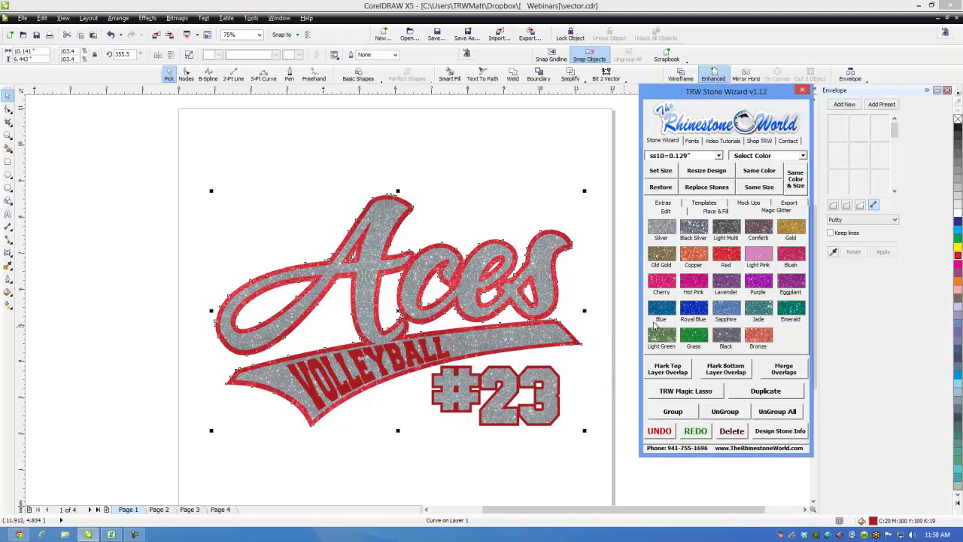
key("Escape")
left_click(398, 374)
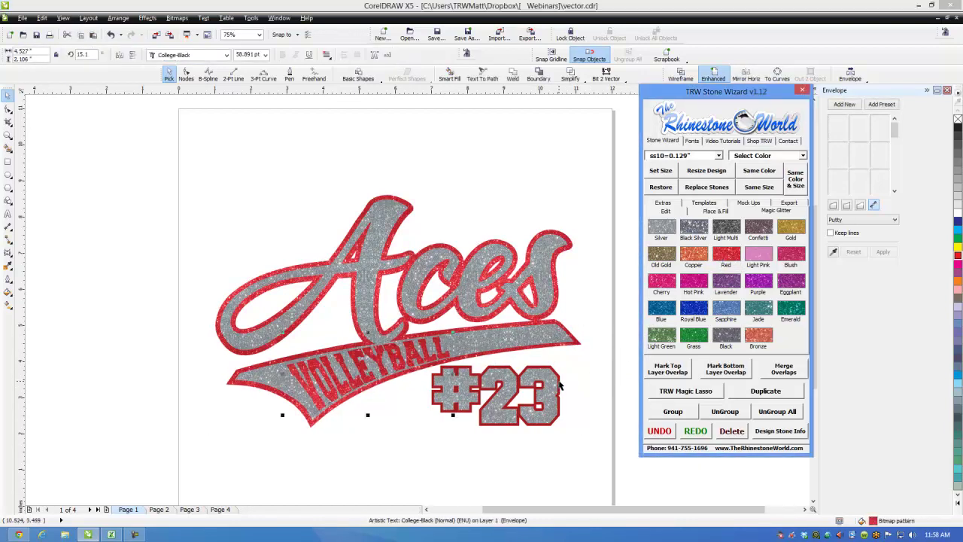
left_click(630, 326)
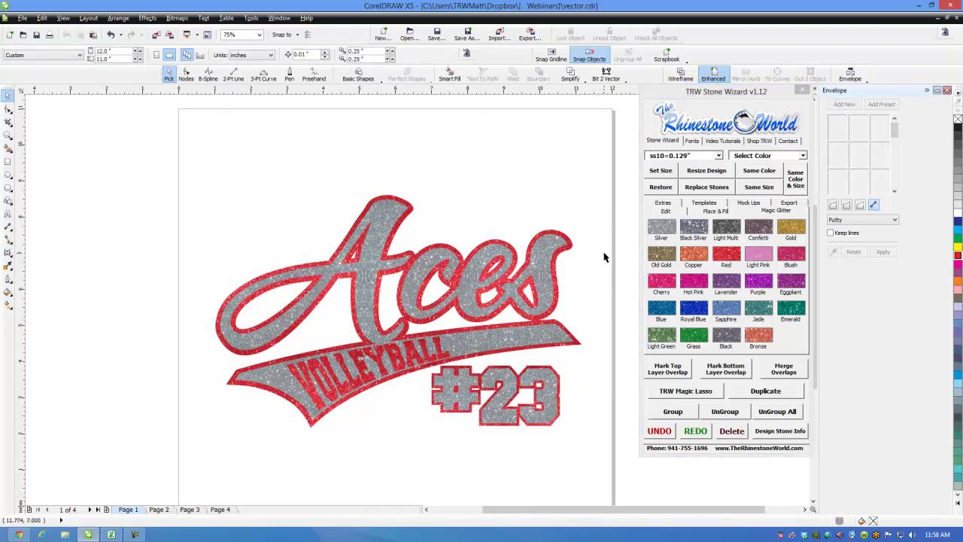
left_click_drag(606, 158, 198, 446)
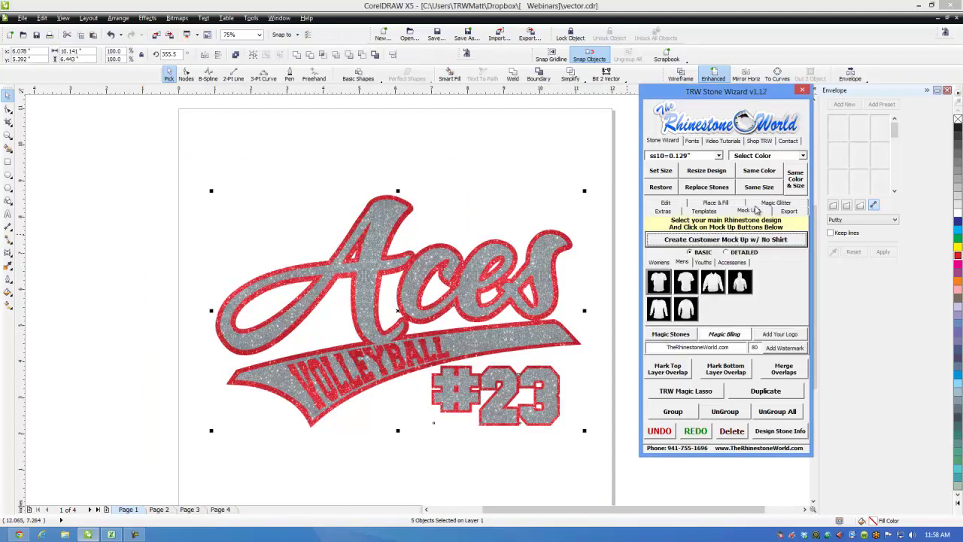
- Shrink the logo to about 93% on a Womens burnout tee mock-up and zoom in to inspect
left_click(754, 207)
left_click(659, 262)
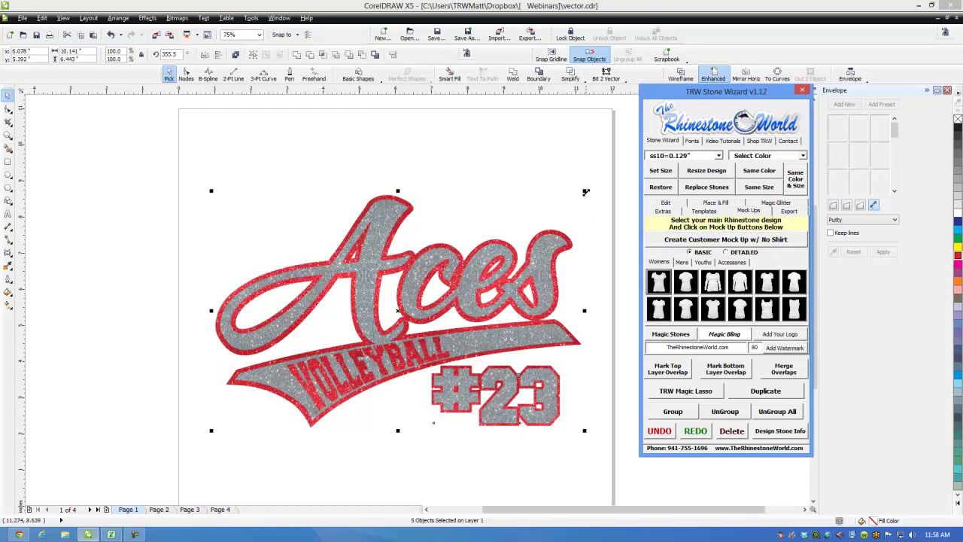
scroll(518, 226, "down", 1)
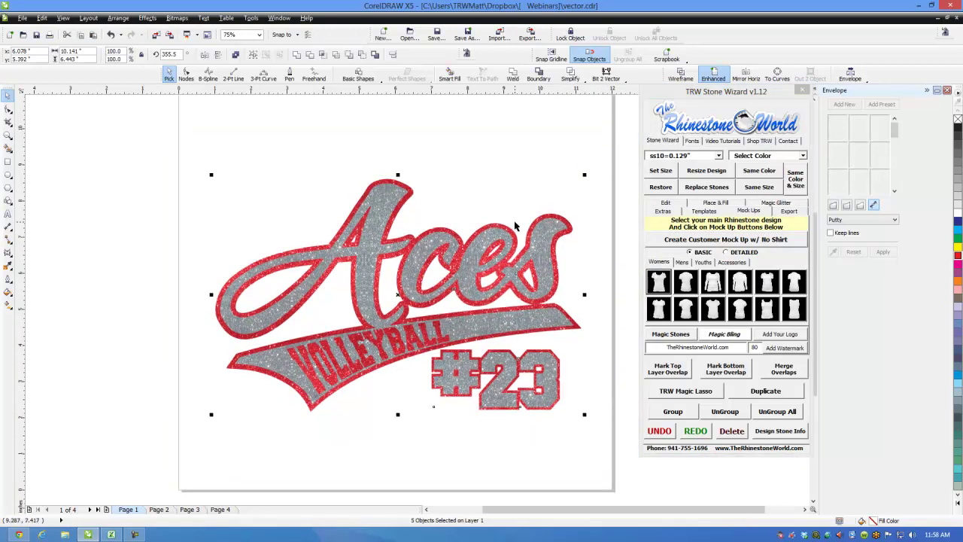
left_click_drag(584, 175, 559, 189)
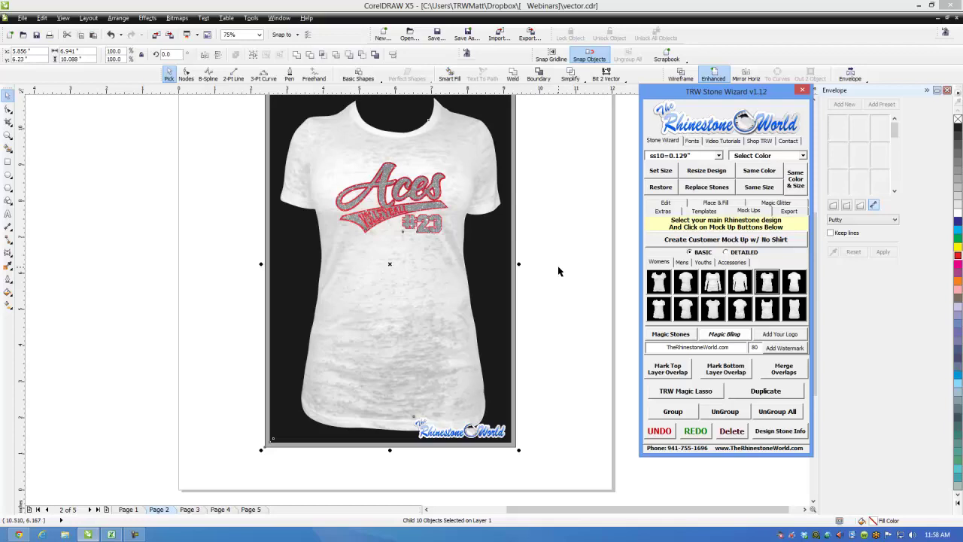
left_click(560, 272)
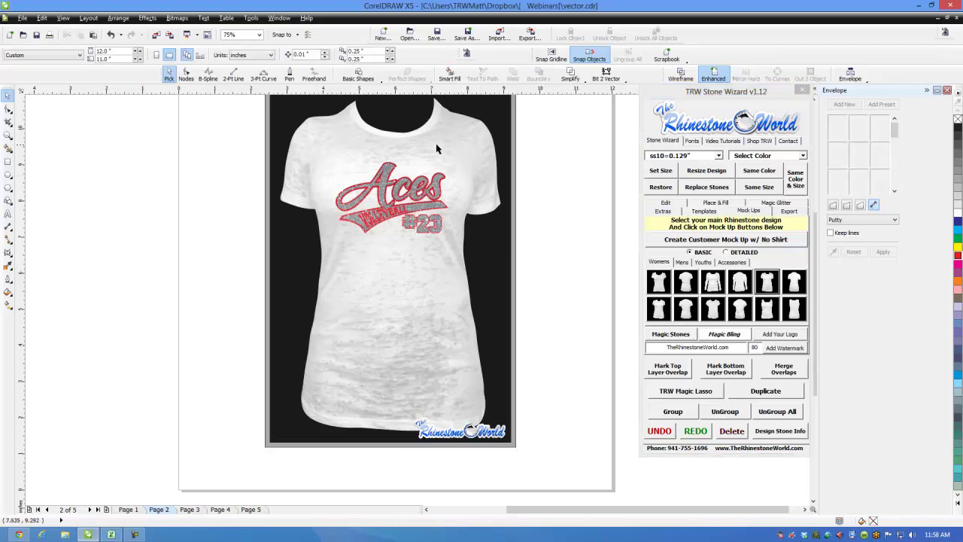
scroll(372, 184, "up", 3)
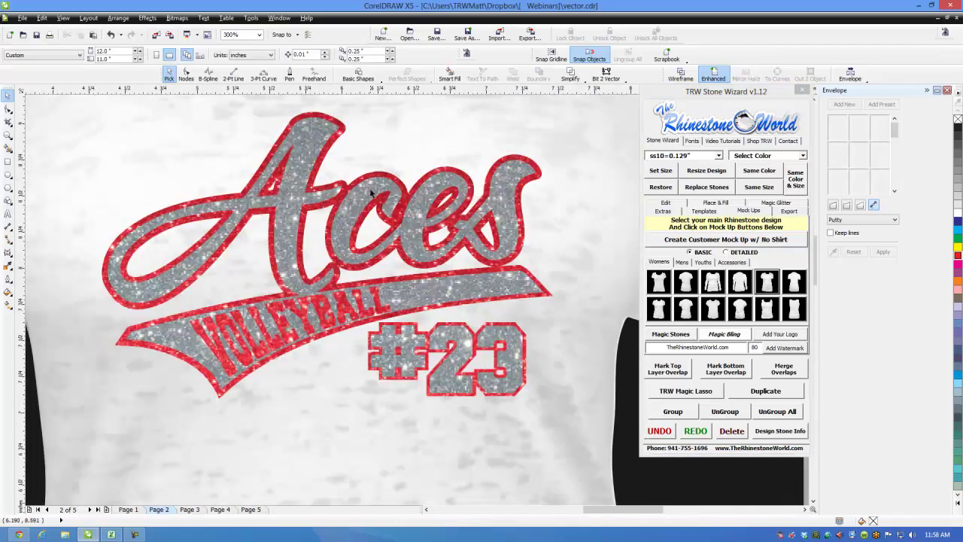
scroll(371, 194, "down", 3)
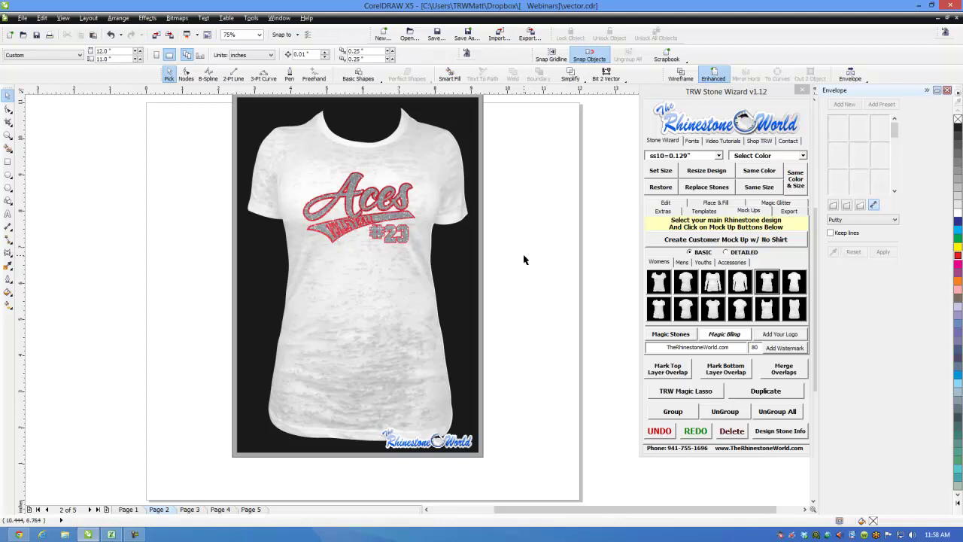
- Colour the burnout T-shirt dark grey and fill the background rectangle white
left_click(451, 198)
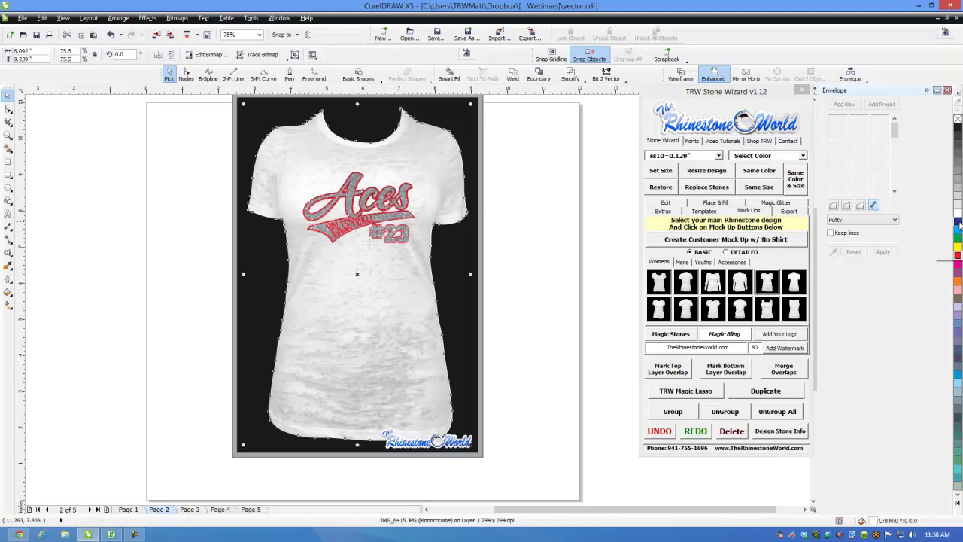
left_click(958, 132)
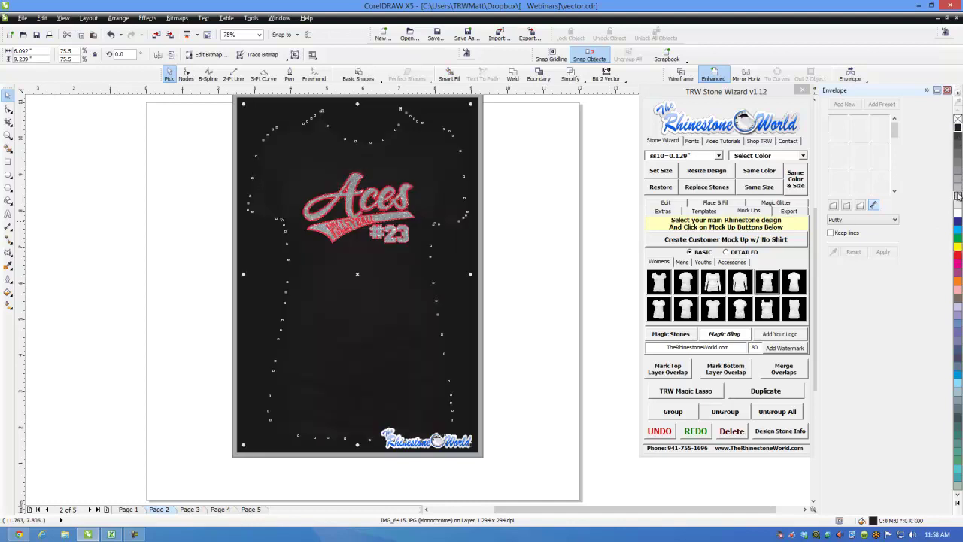
left_click(958, 194)
key("Tab")
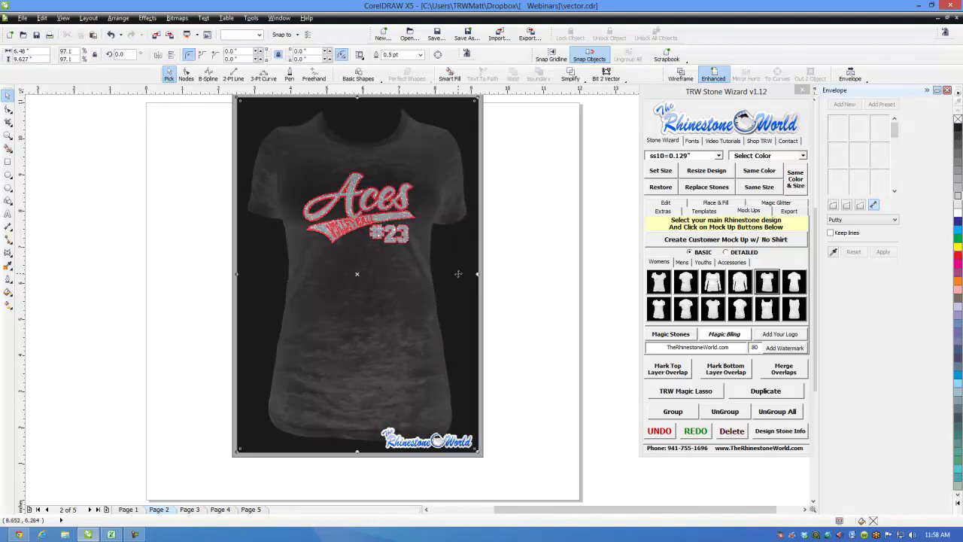
left_click(957, 209)
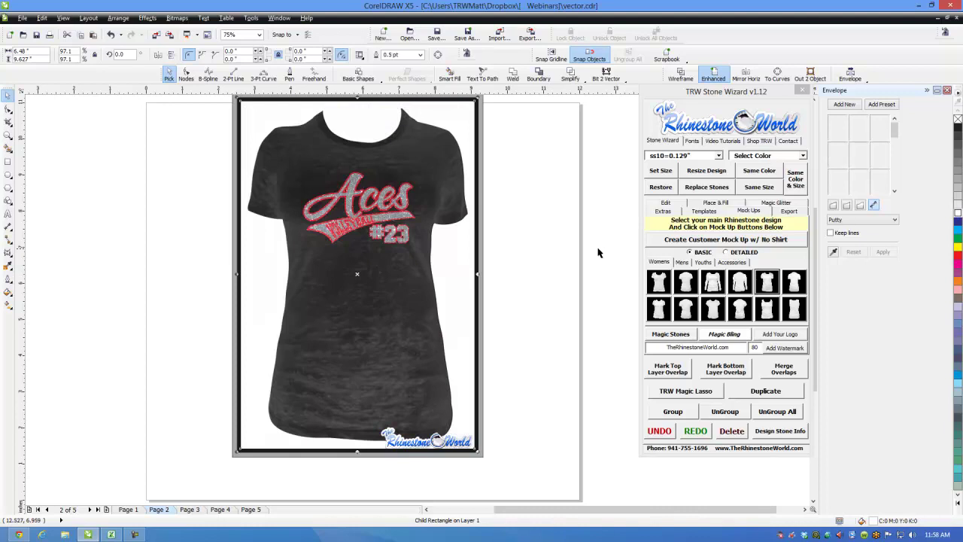
left_click(547, 260)
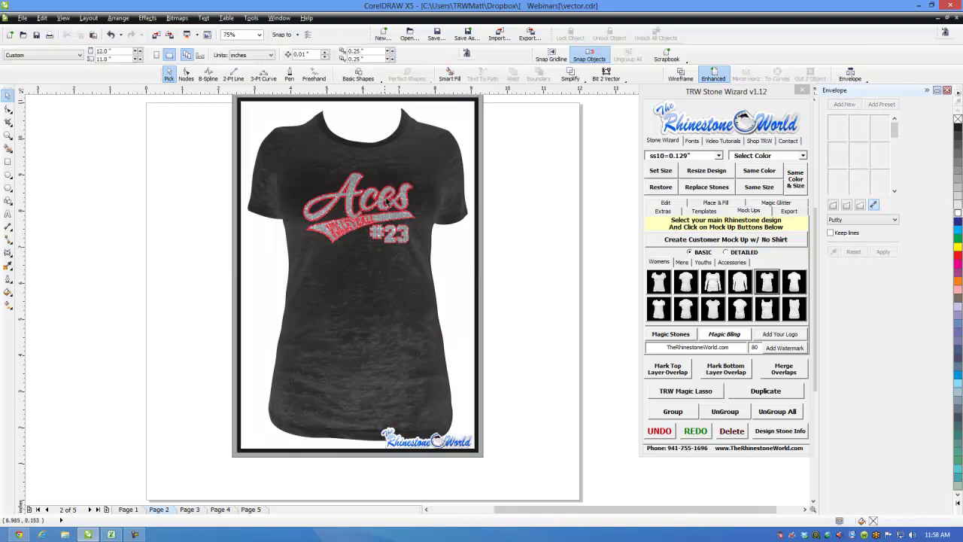